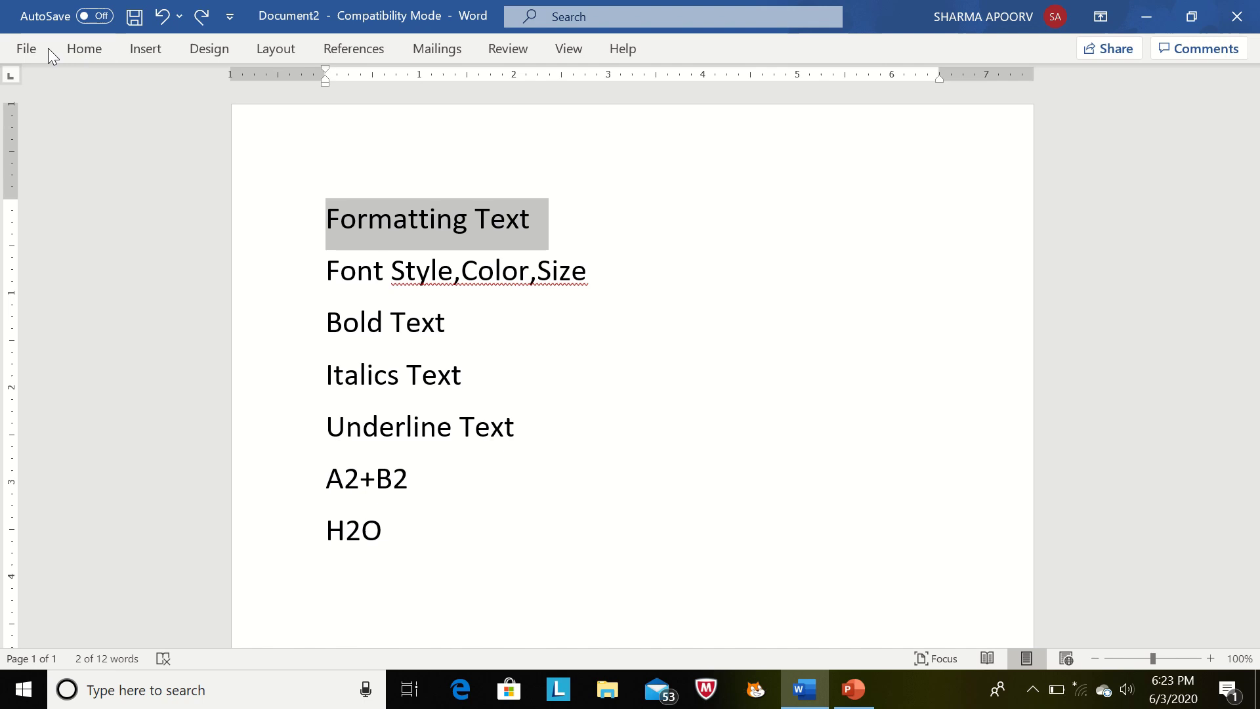
- Make the Formatting Text heading dark red Cooper Black and centre it
left_click(89, 49)
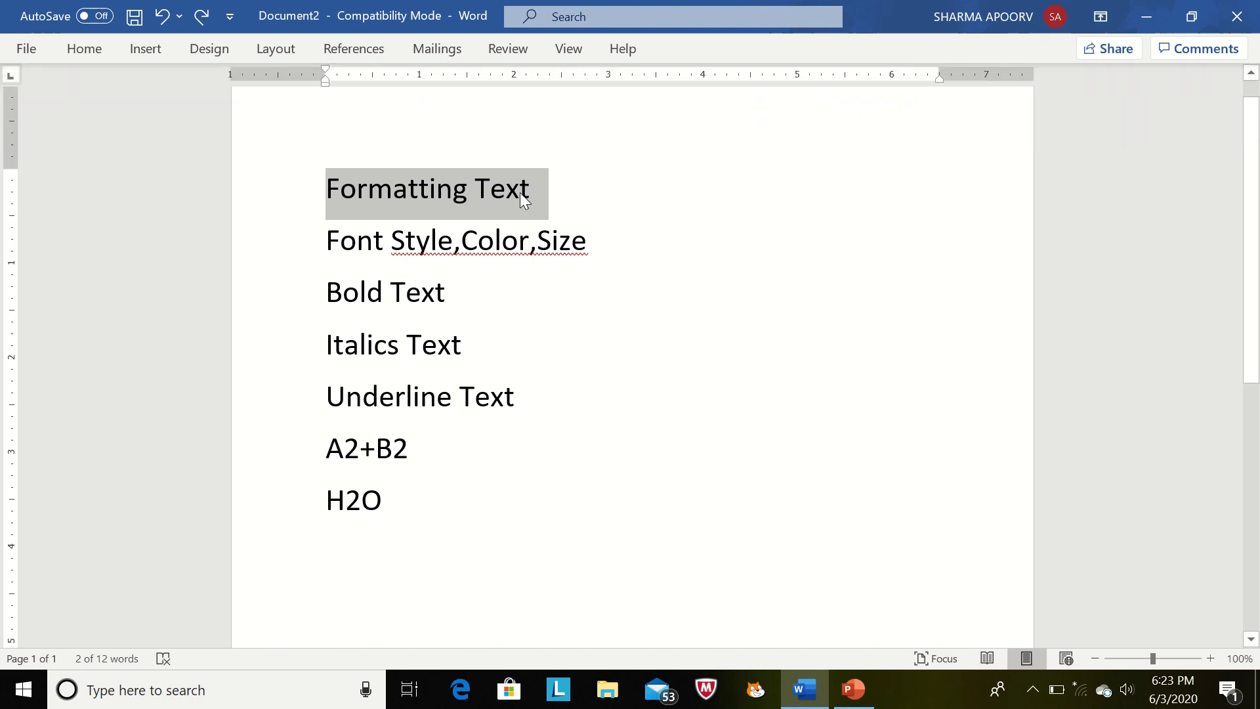
left_click(533, 186)
key("shift+Home")
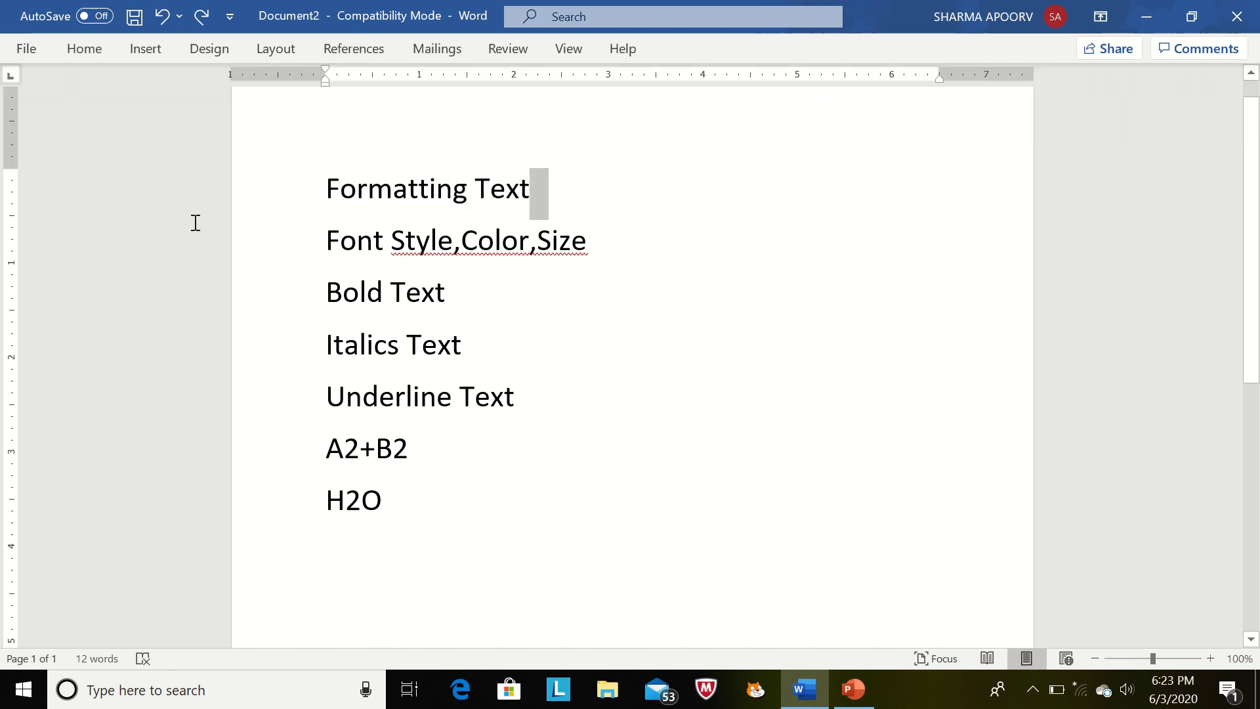
left_click(85, 48)
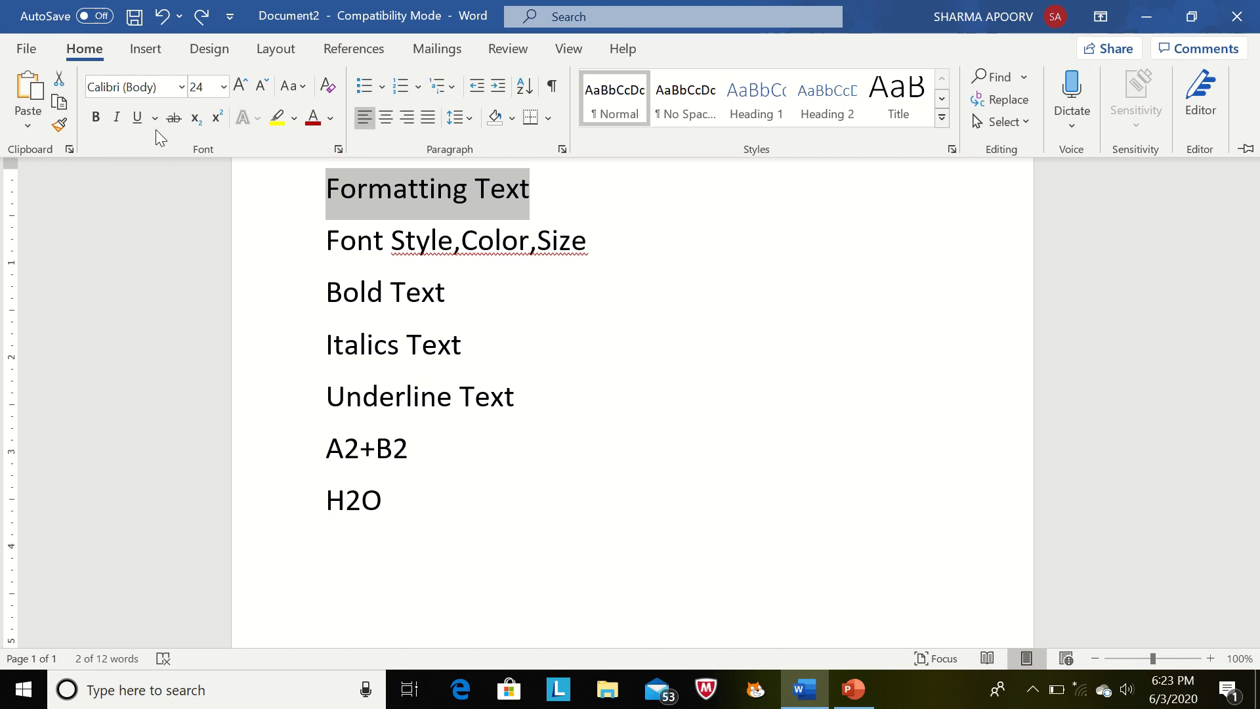
left_click(180, 86)
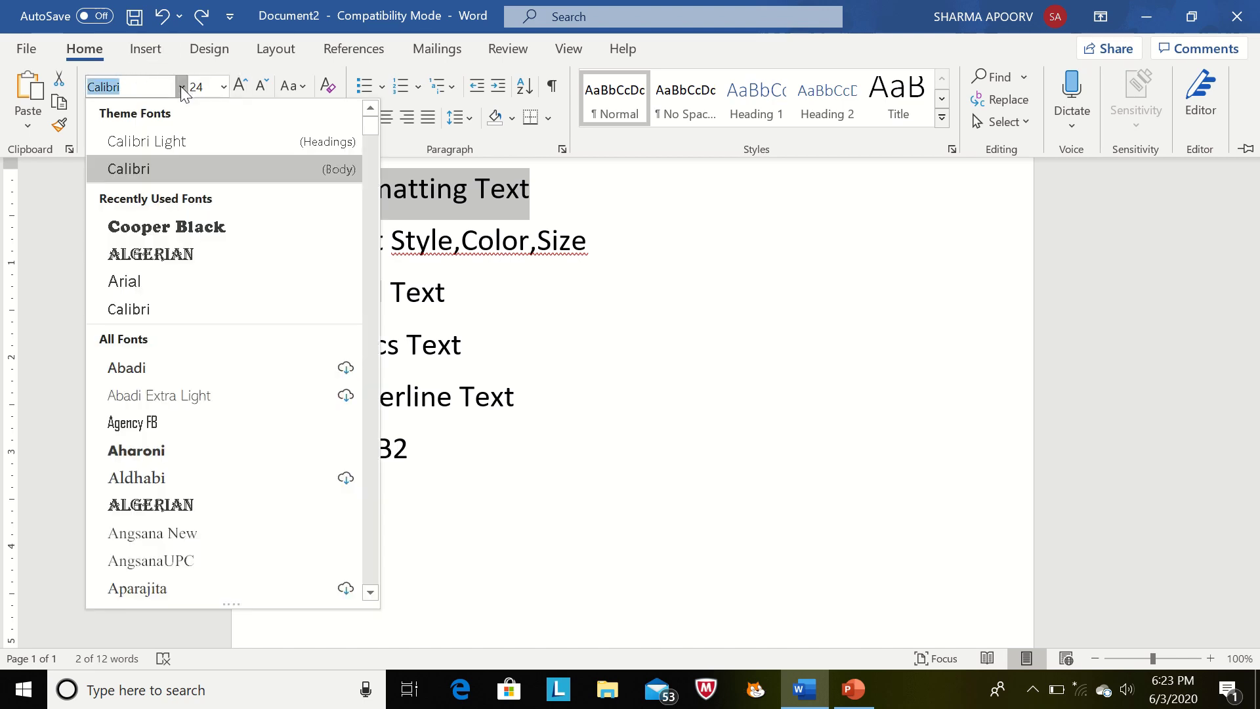
left_click(196, 225)
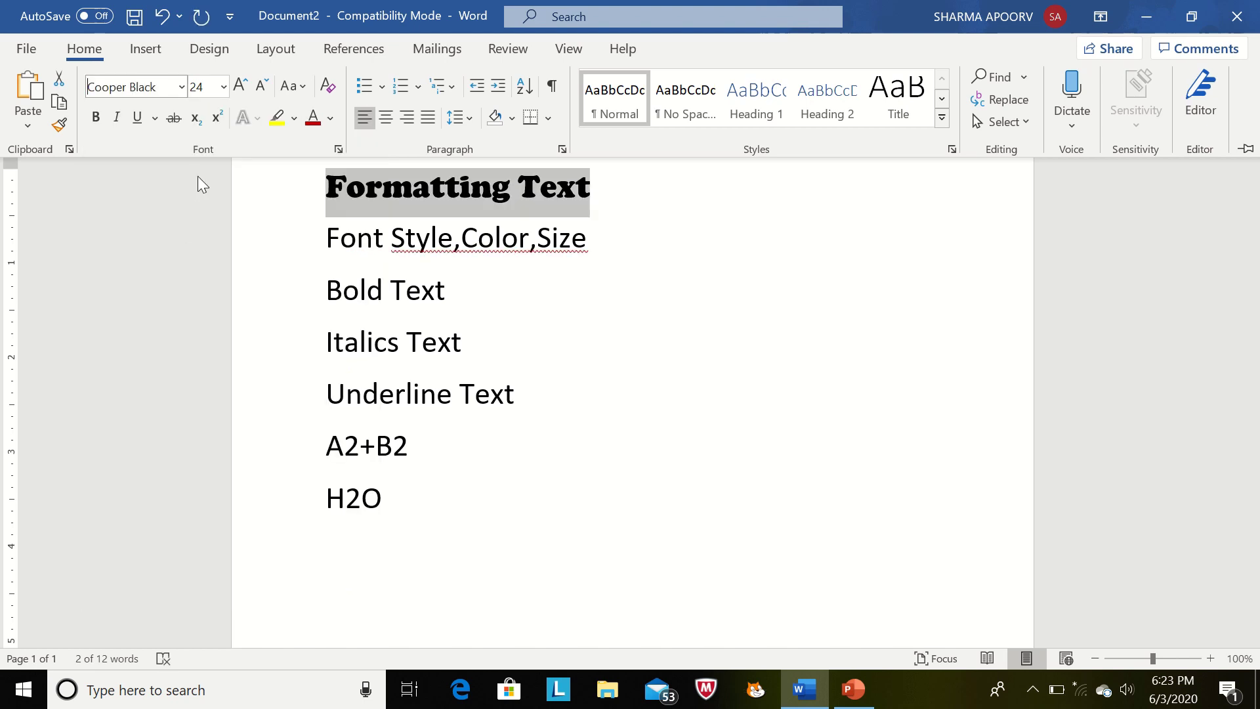
left_click(334, 116)
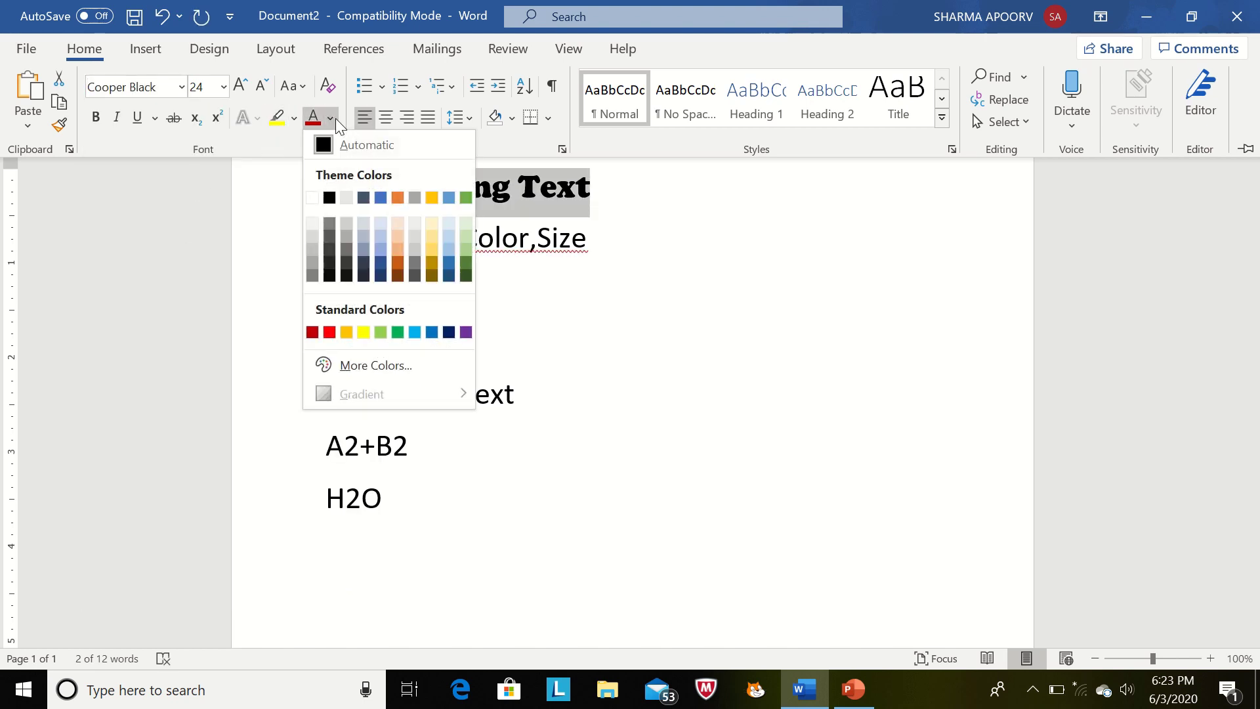
left_click(313, 331)
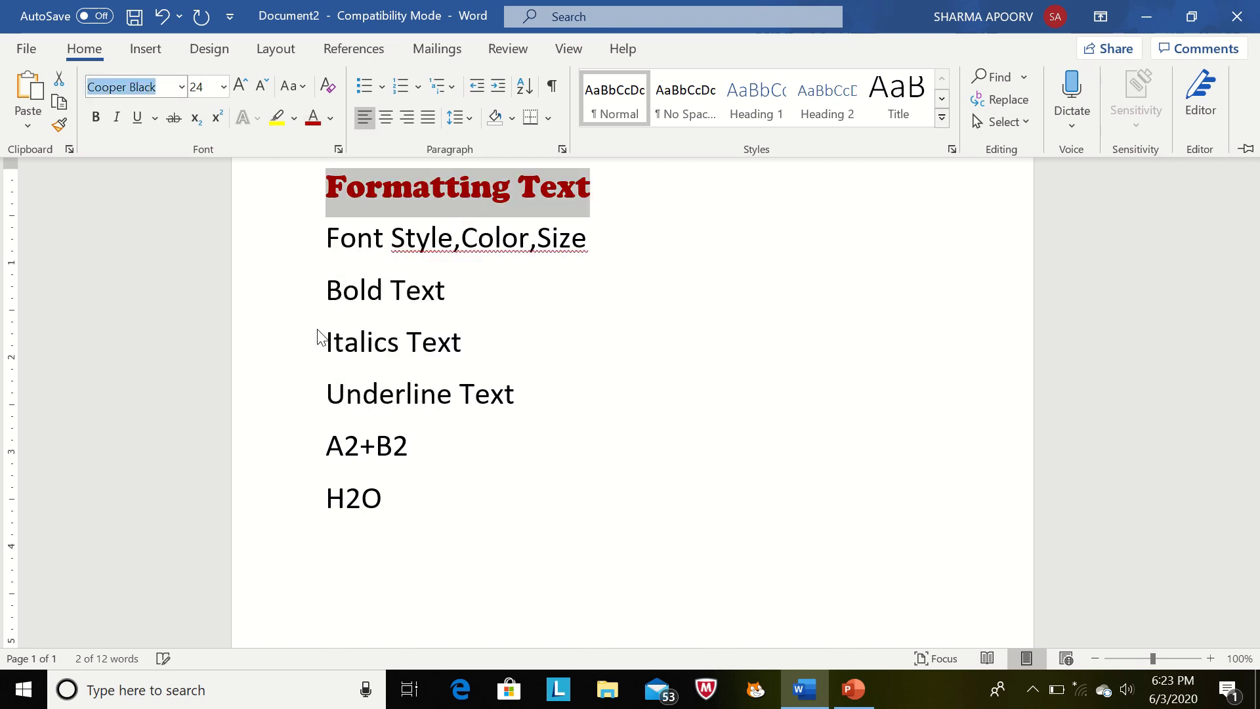
left_click(386, 117)
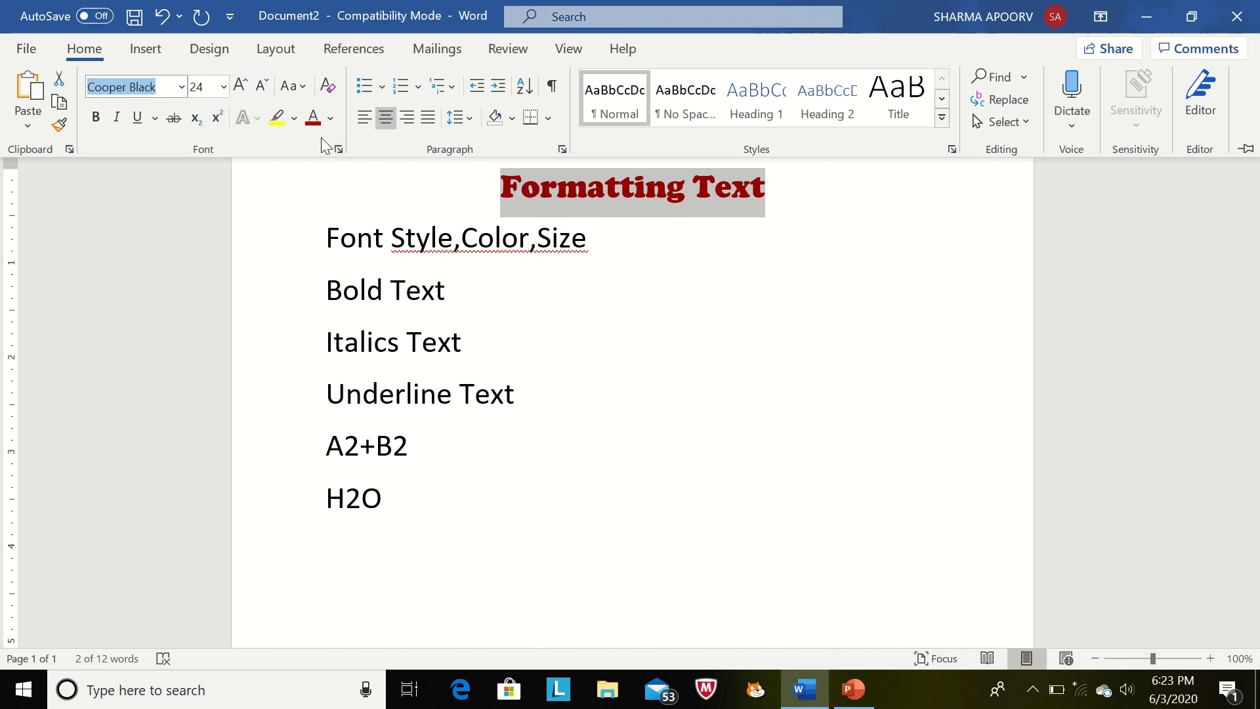
- Enlarge the heading, trying 48 pt before settling on 28 pt
left_click(223, 86)
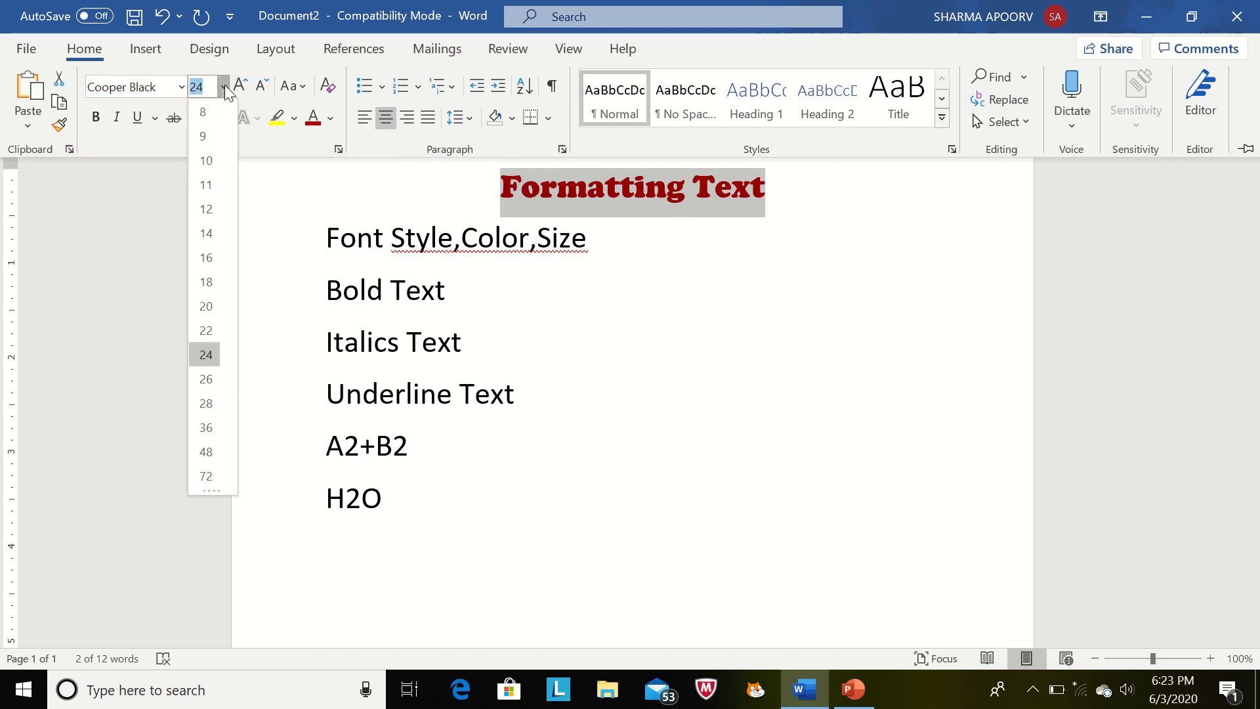
left_click(206, 450)
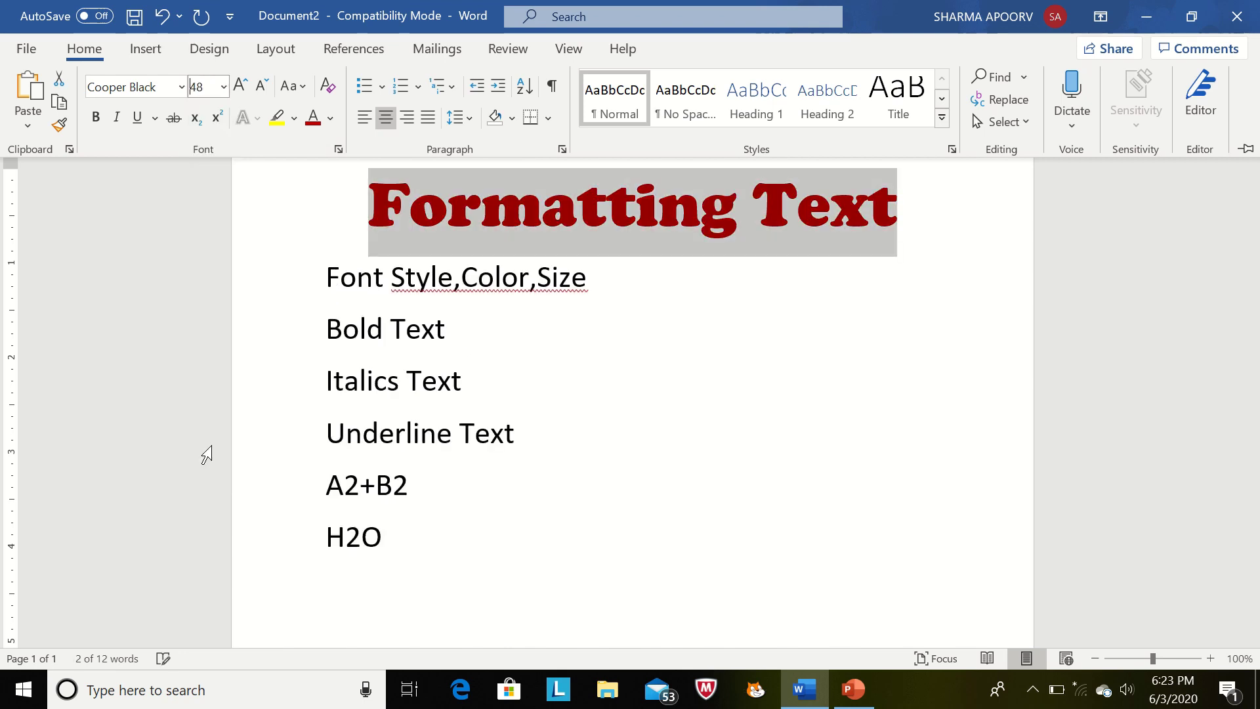
left_click(223, 87)
left_click(207, 401)
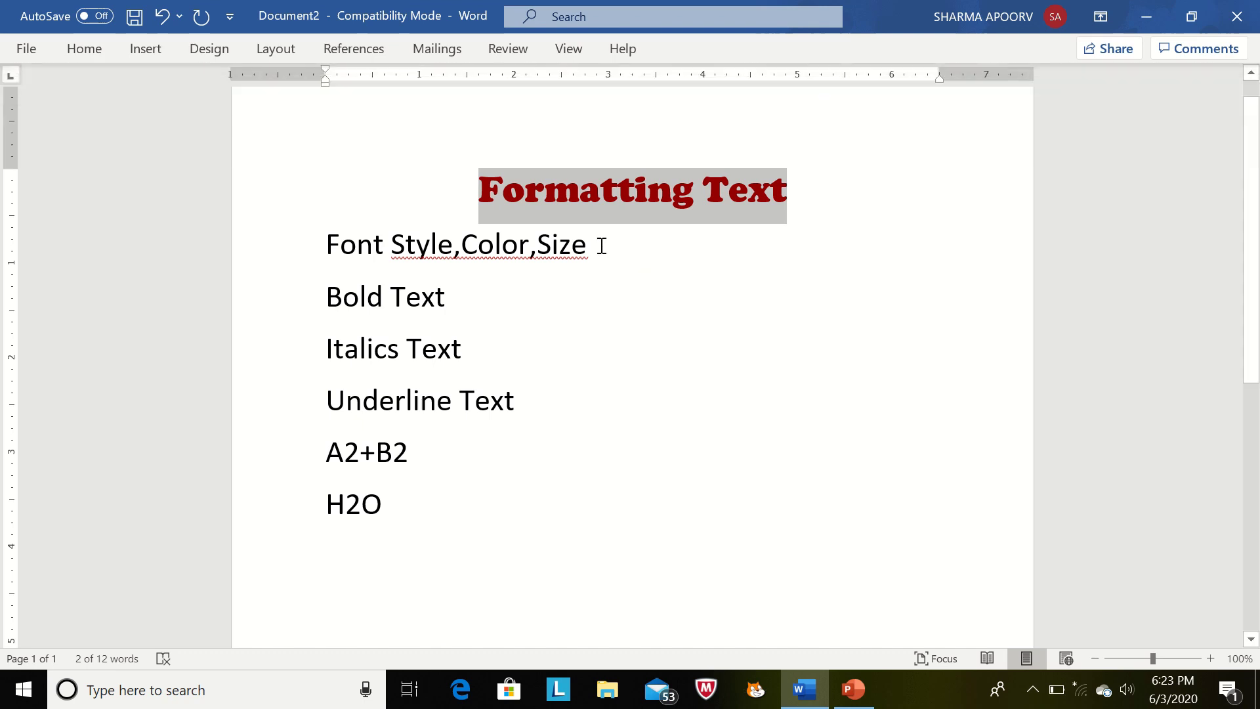
- Format 'Font Style, Color, Size' in dark green Algerian, right-aligned, then collapse the ribbon
left_click_drag(589, 245, 325, 244)
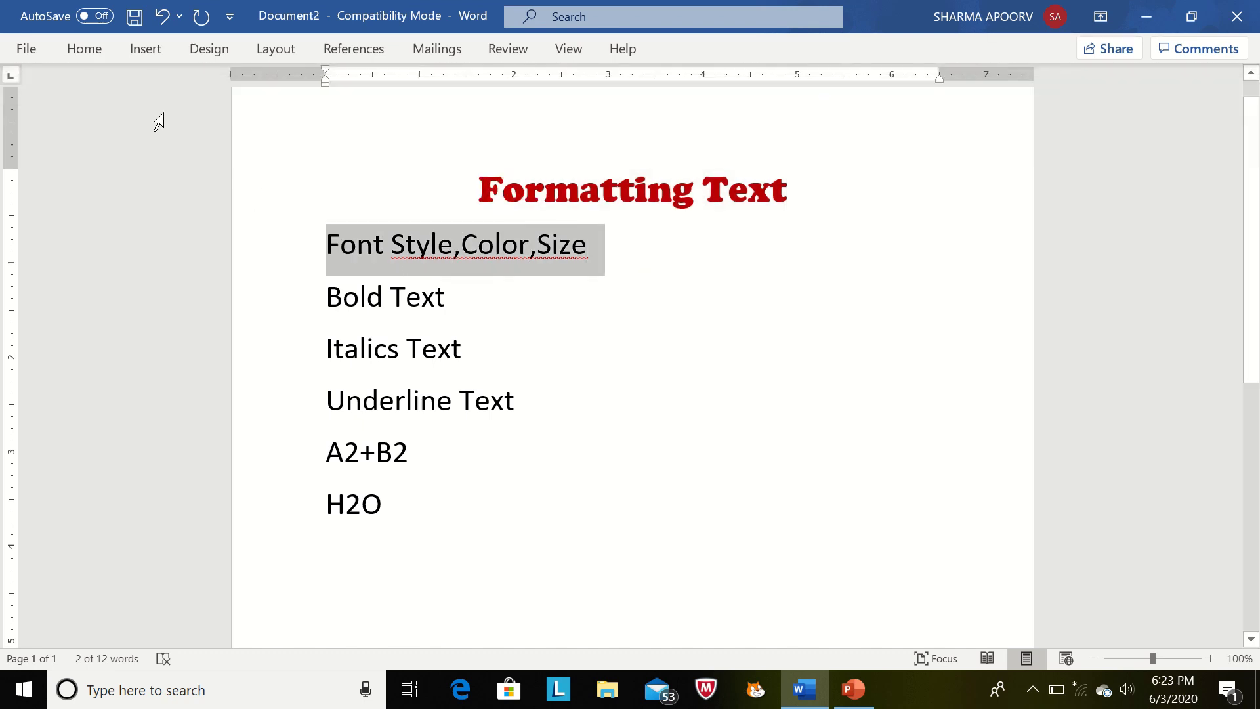
left_click(84, 49)
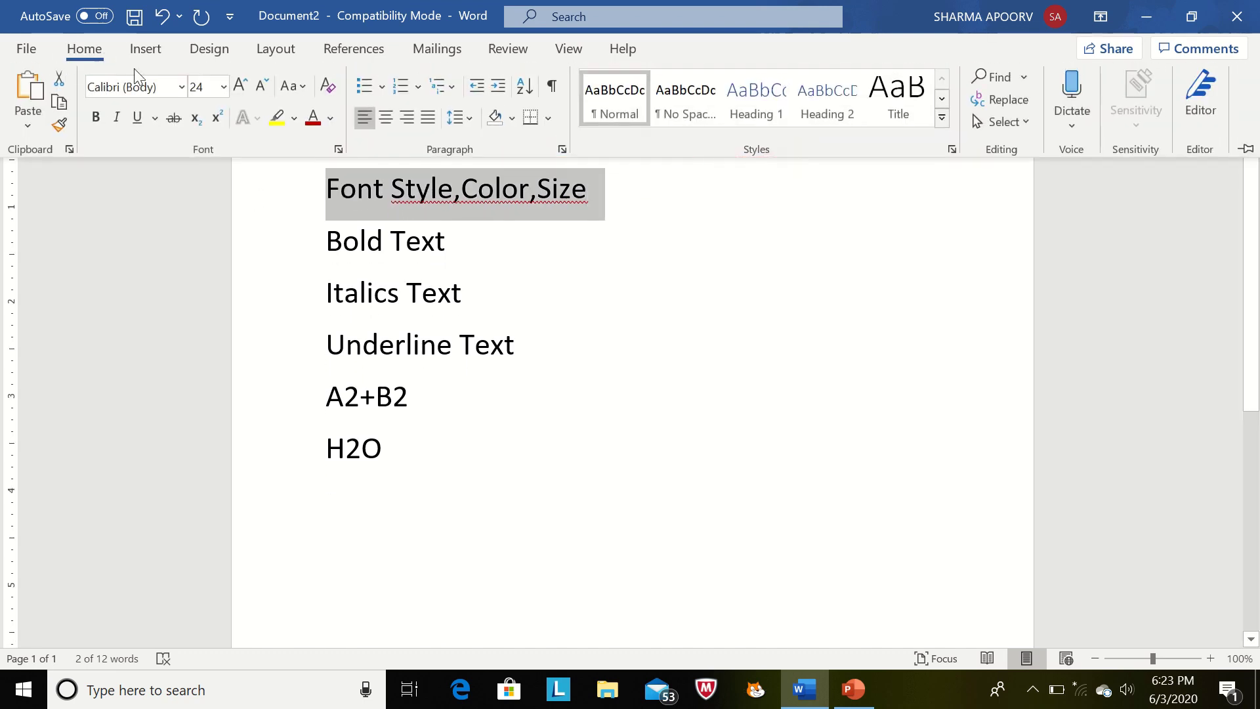
left_click(180, 89)
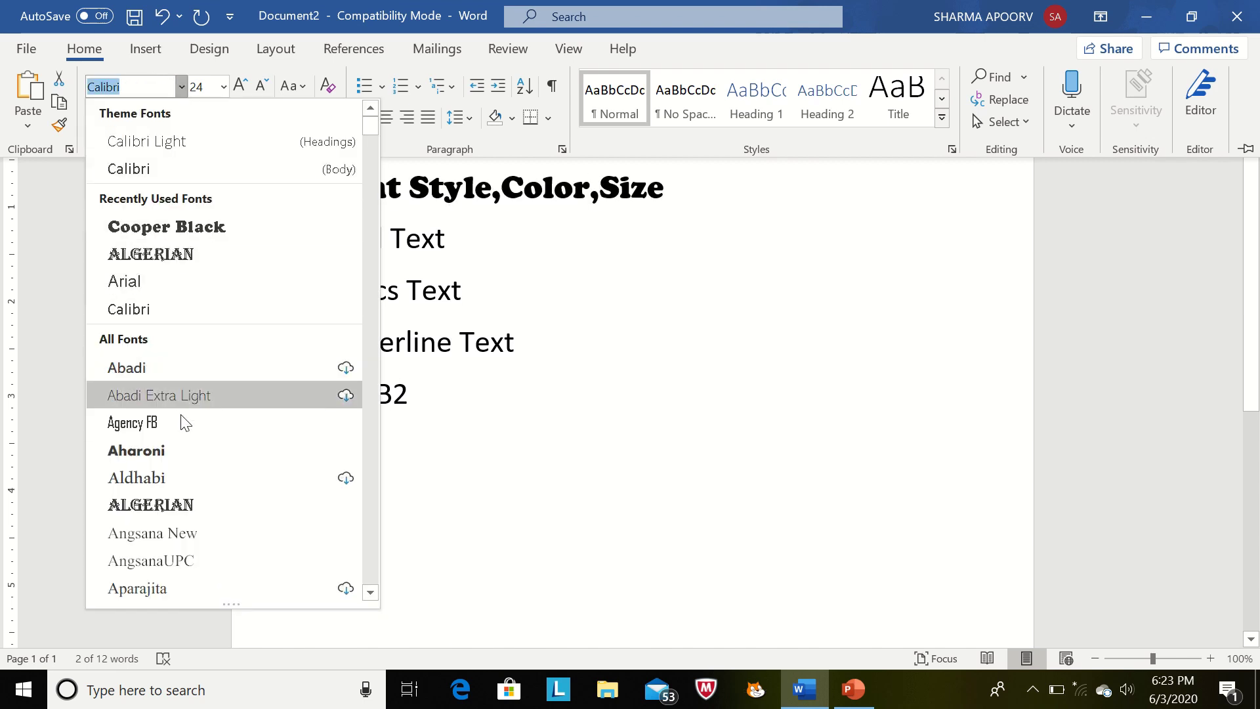
left_click(150, 505)
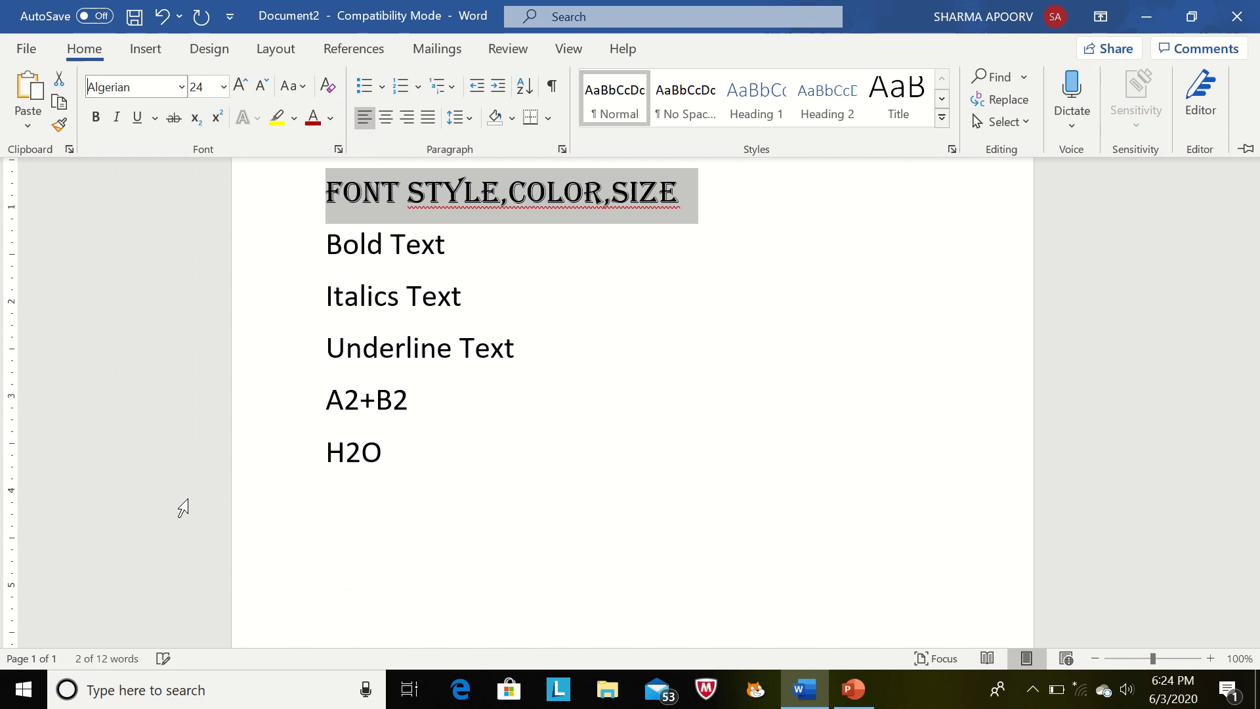
left_click(406, 118)
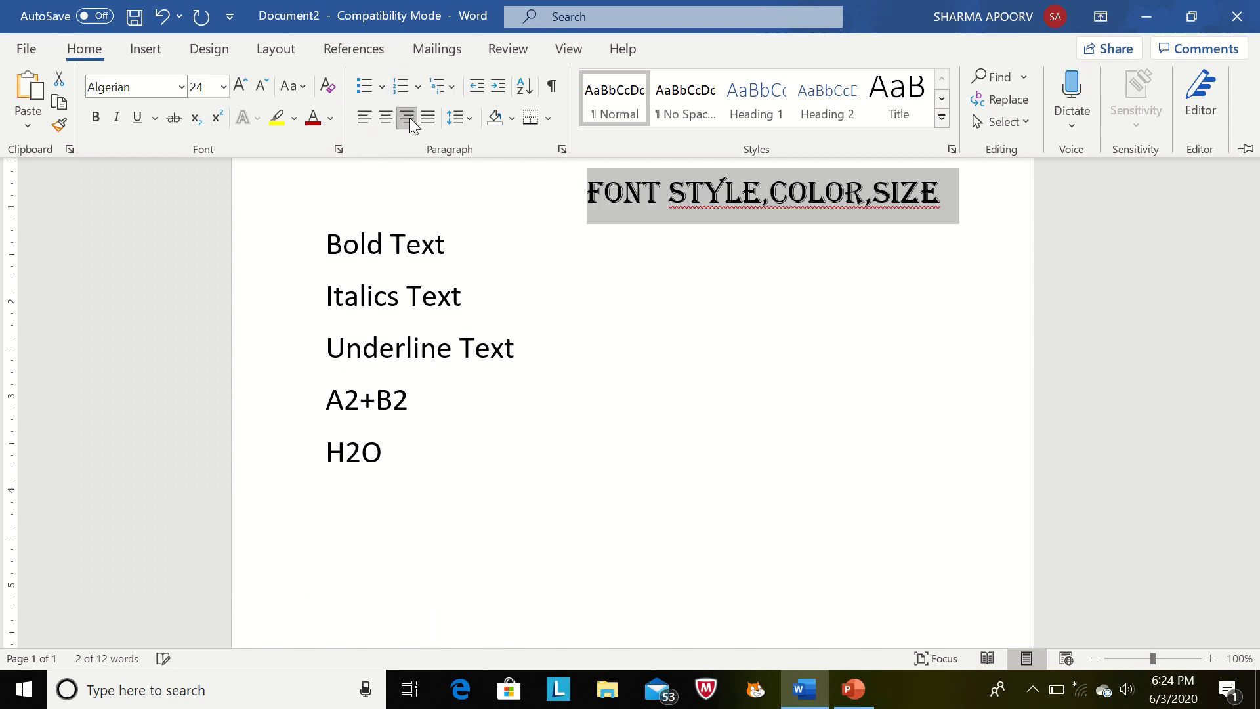
left_click(331, 119)
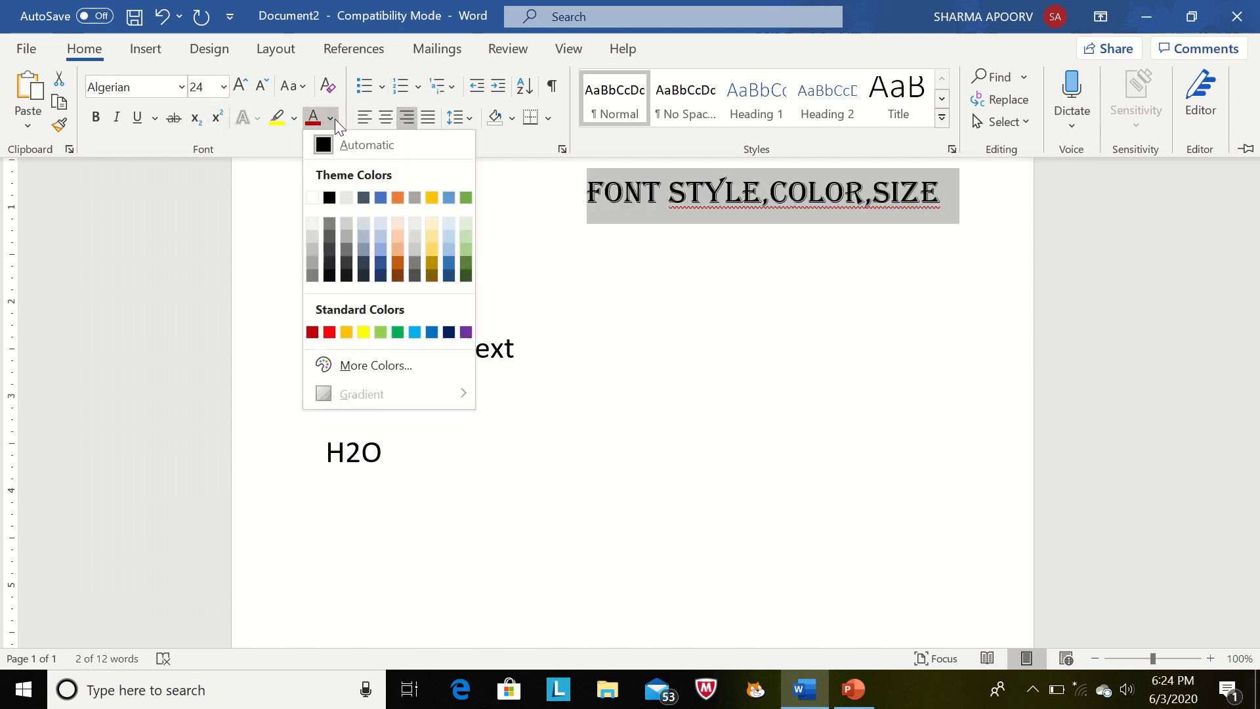
left_click(467, 274)
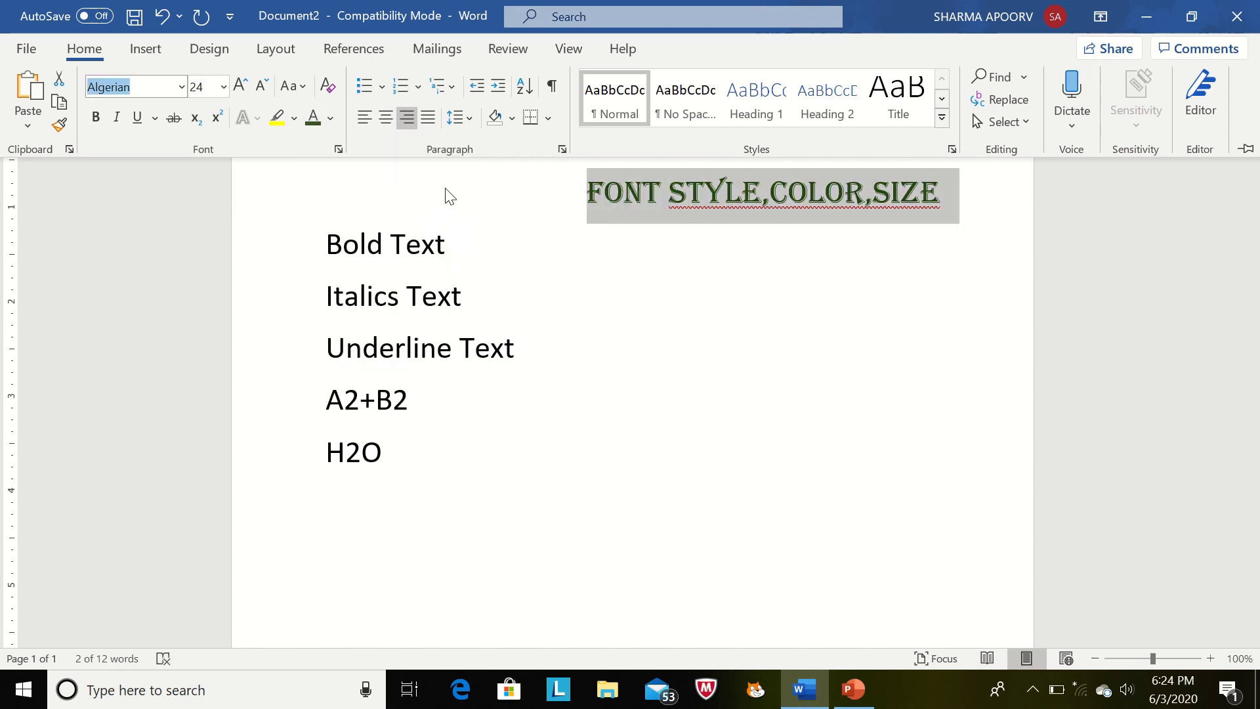
key("ctrl+F1")
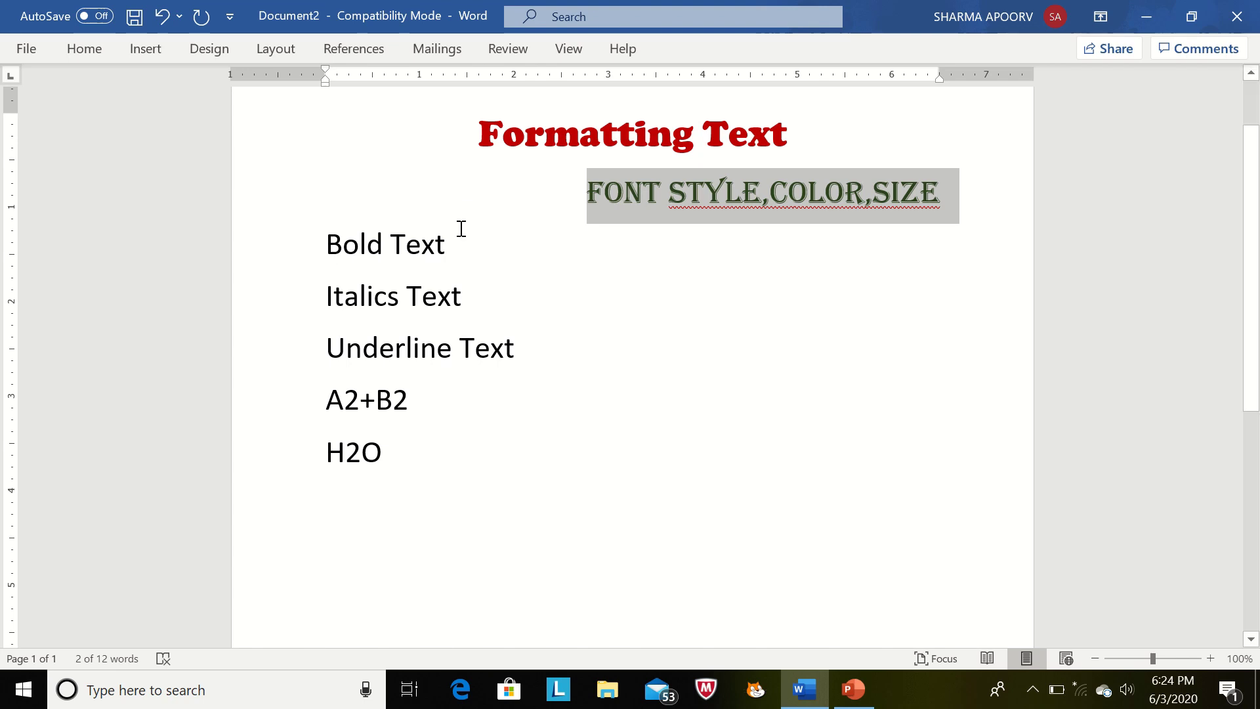
- Make the Bold Text line bold and the Italics Text line italic
left_click_drag(450, 248, 327, 248)
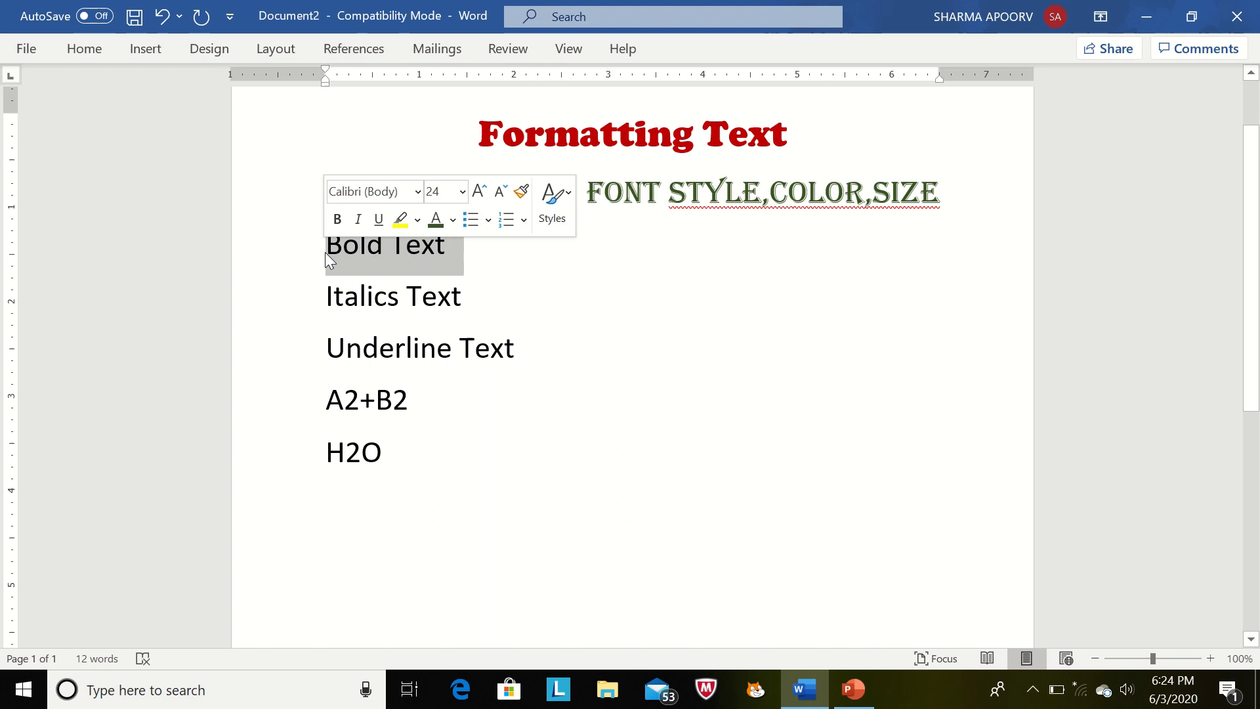
left_click(336, 219)
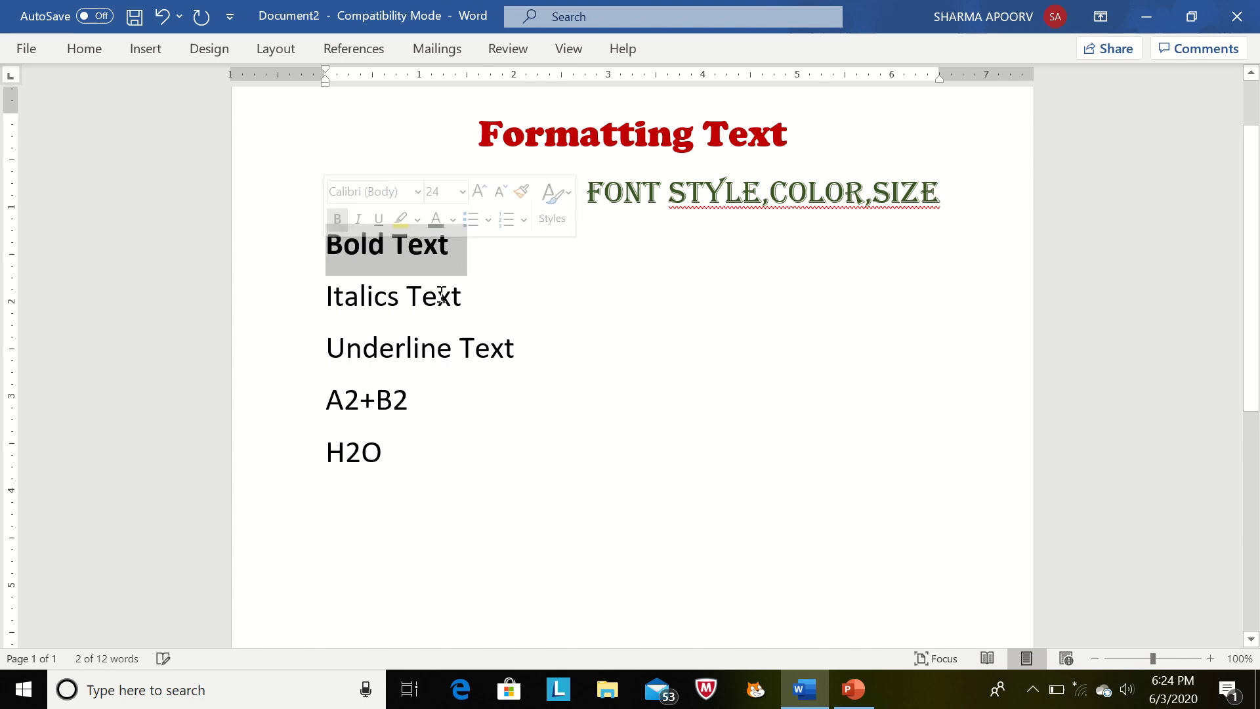
left_click_drag(468, 296, 326, 296)
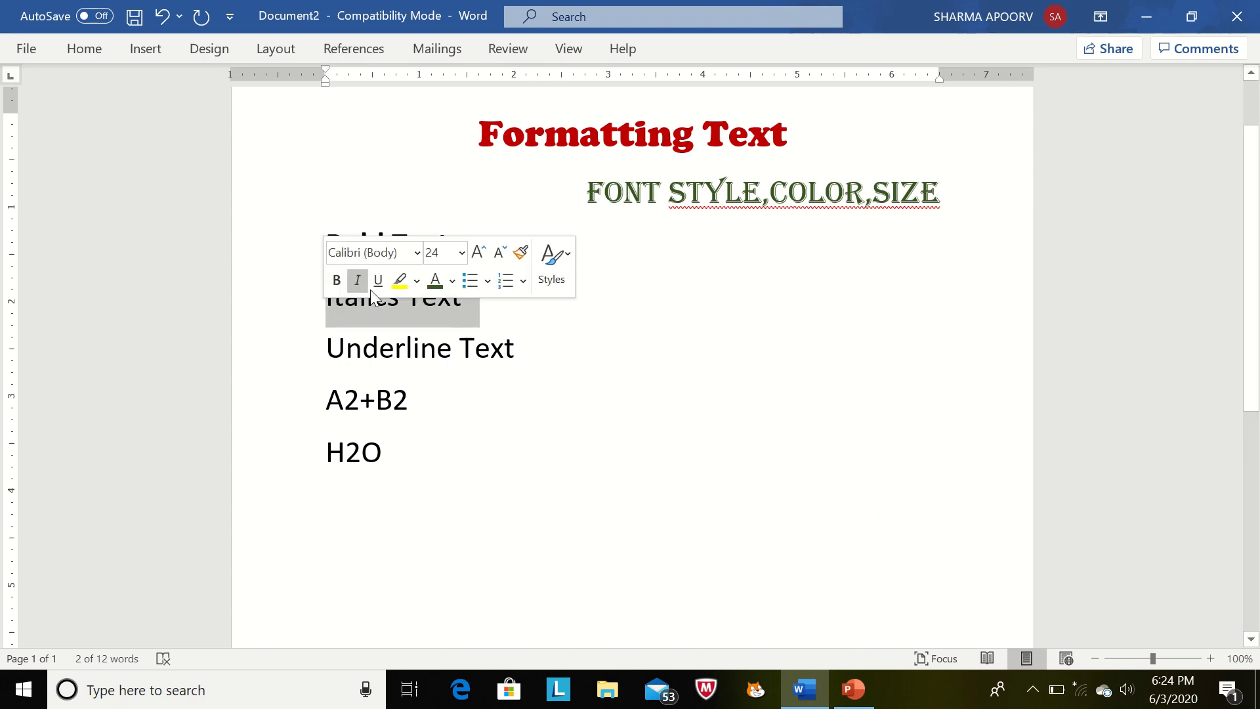
left_click(356, 281)
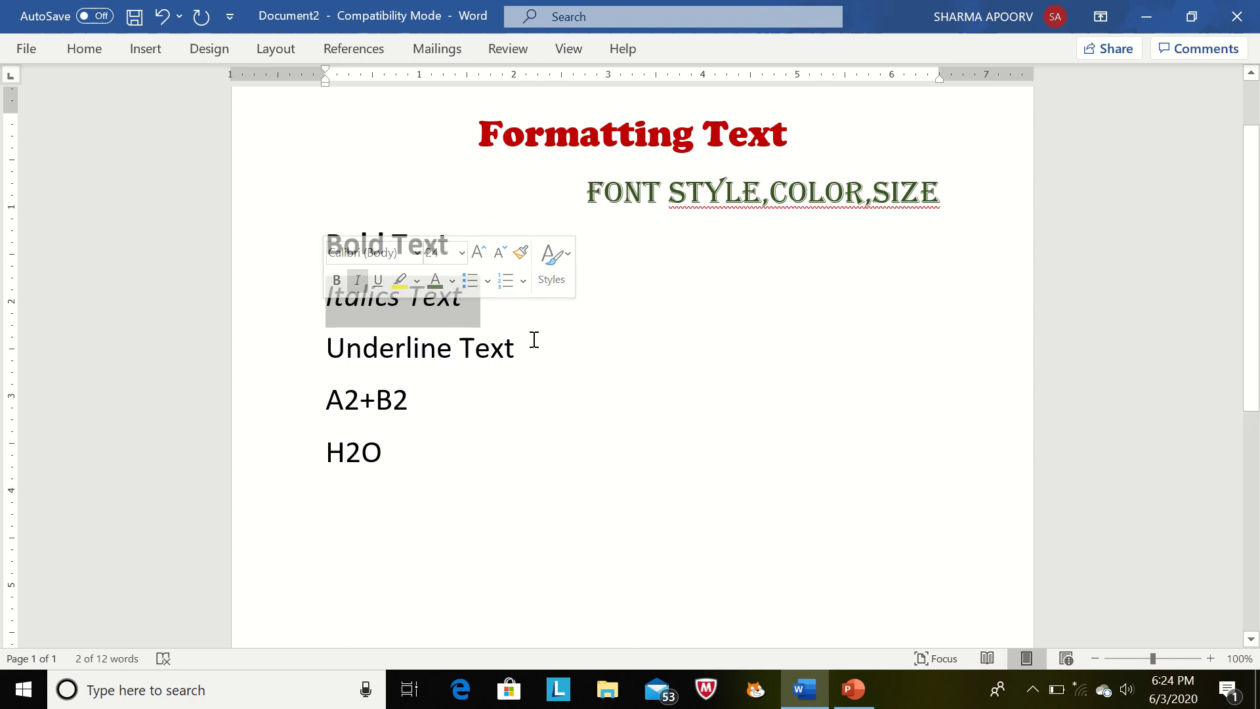
- Underline the Underline Text line, set it to 18 pt and colour it brown
left_click_drag(519, 347, 264, 365)
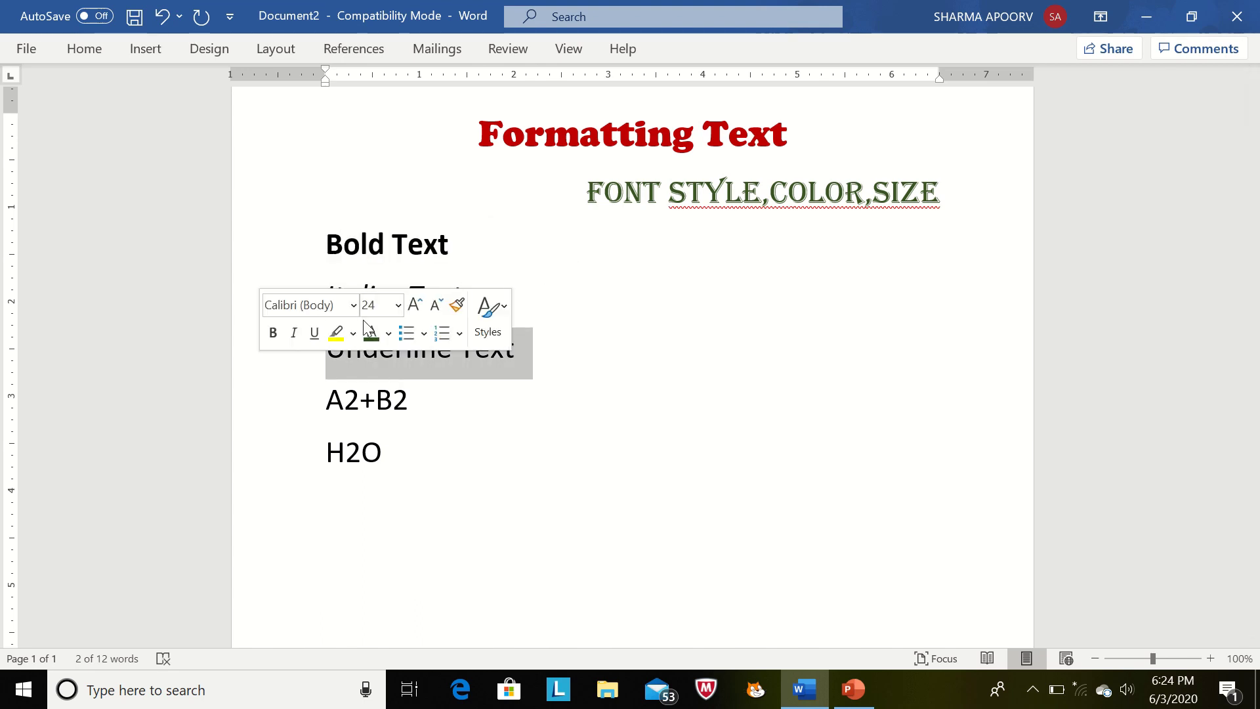
left_click(315, 333)
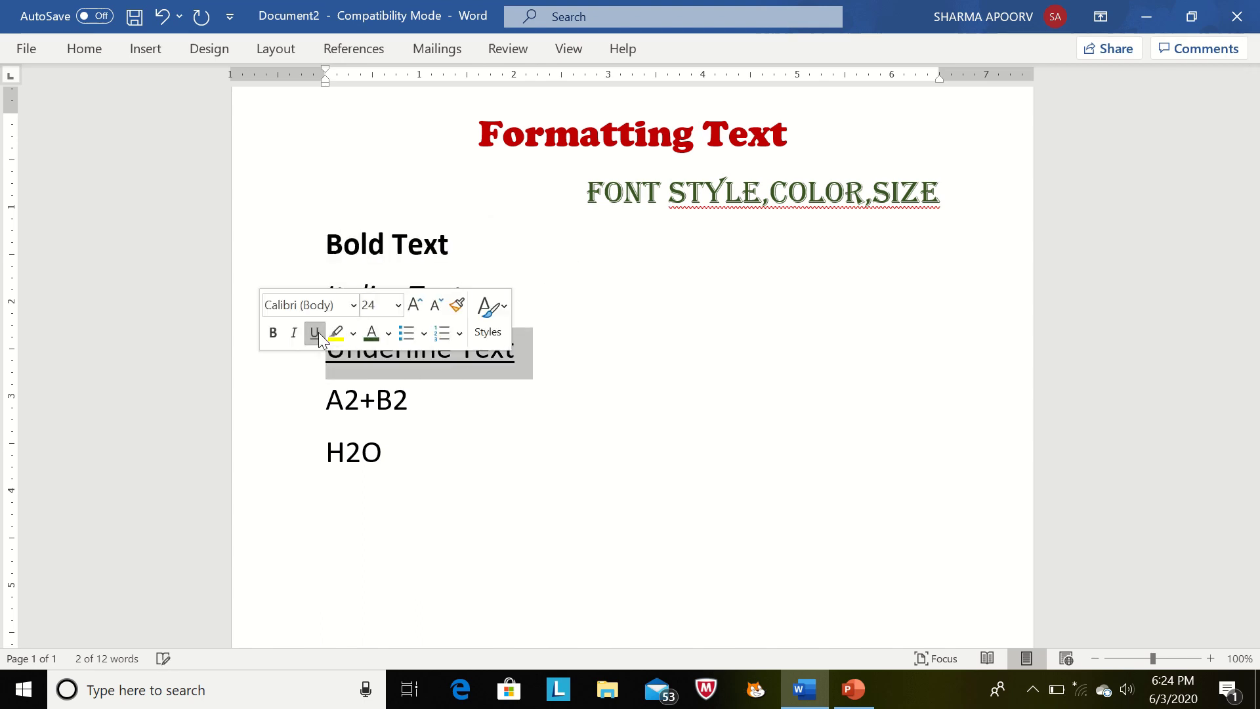
left_click(398, 304)
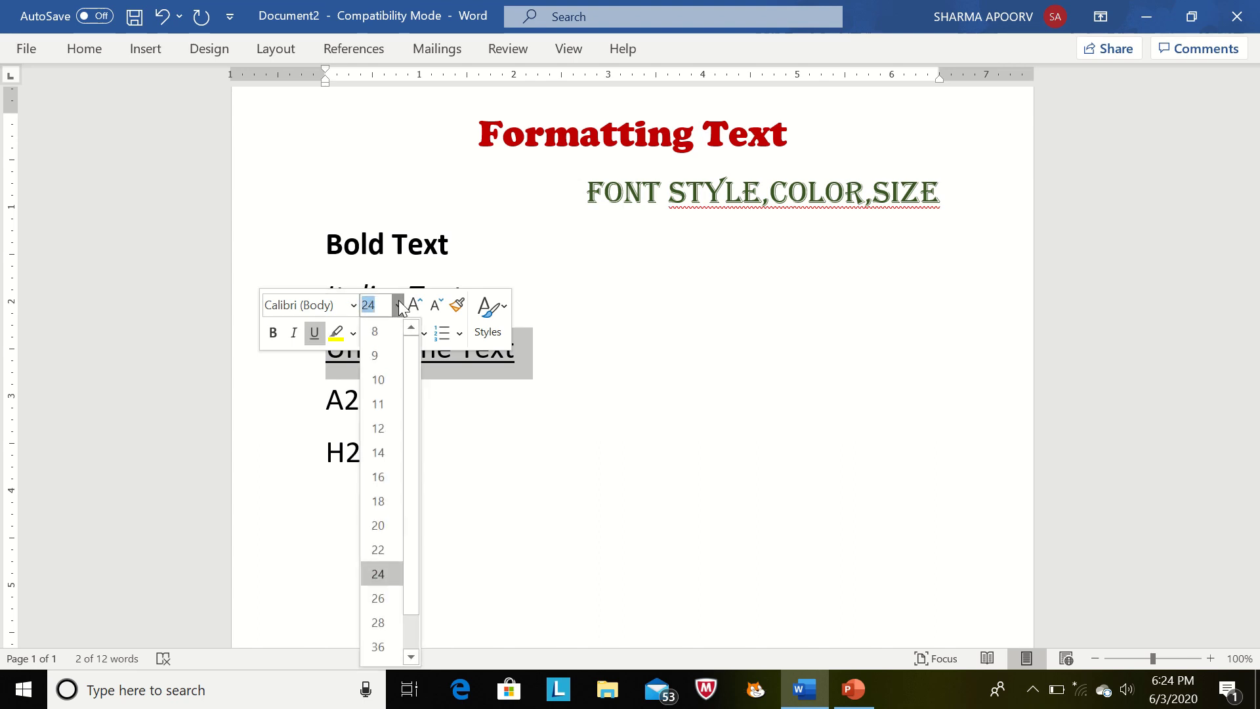
left_click(378, 500)
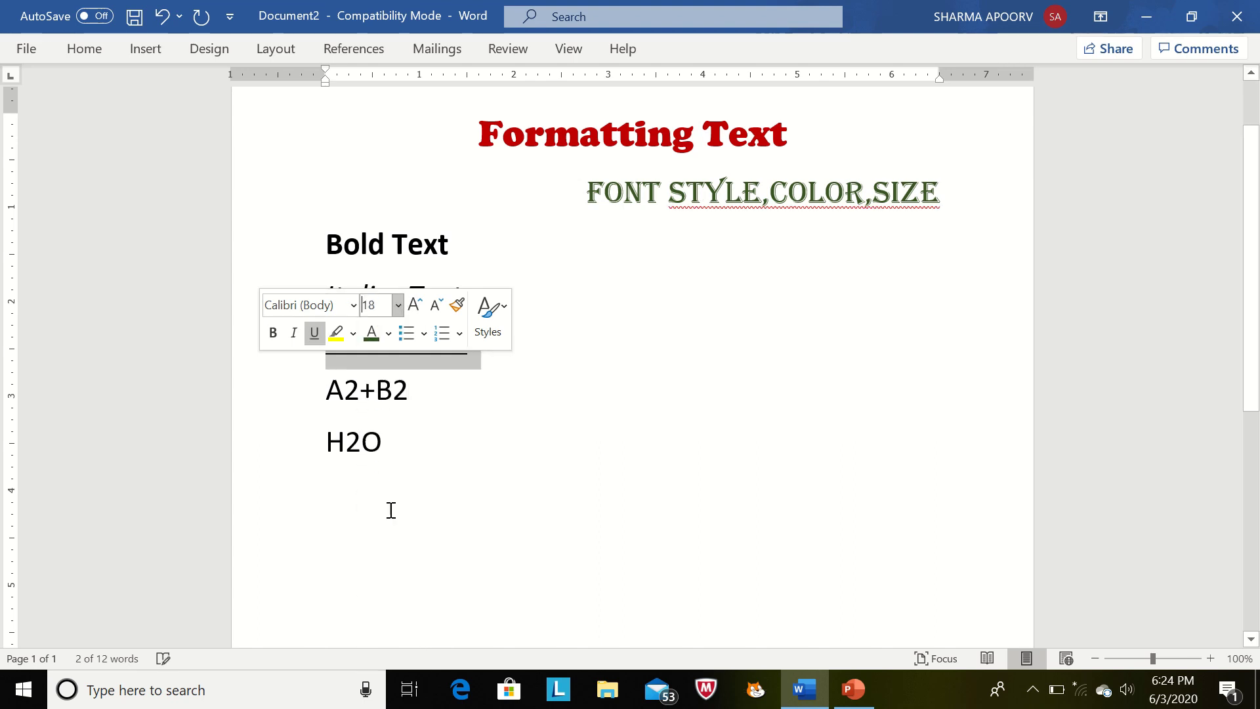
left_click(390, 331)
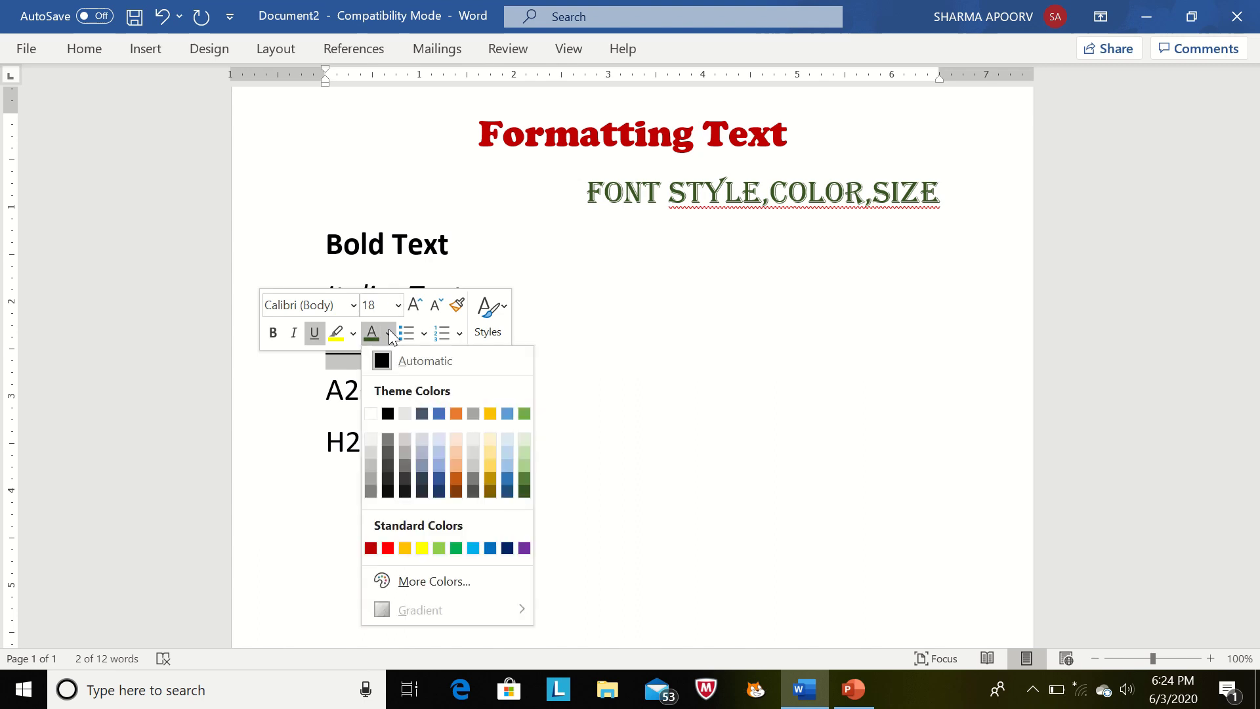
left_click(456, 489)
left_click(433, 441)
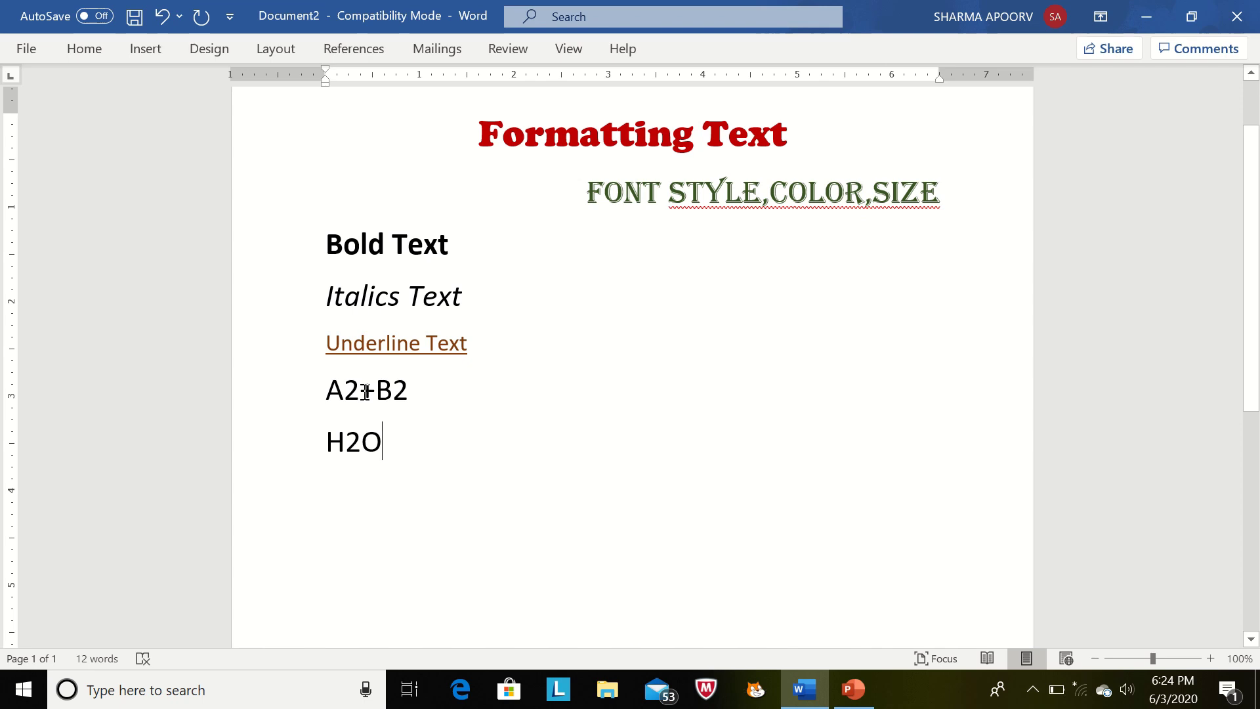
- Superscript both 2s in A2+B2 to make A²+B²
left_click_drag(359, 391, 347, 392)
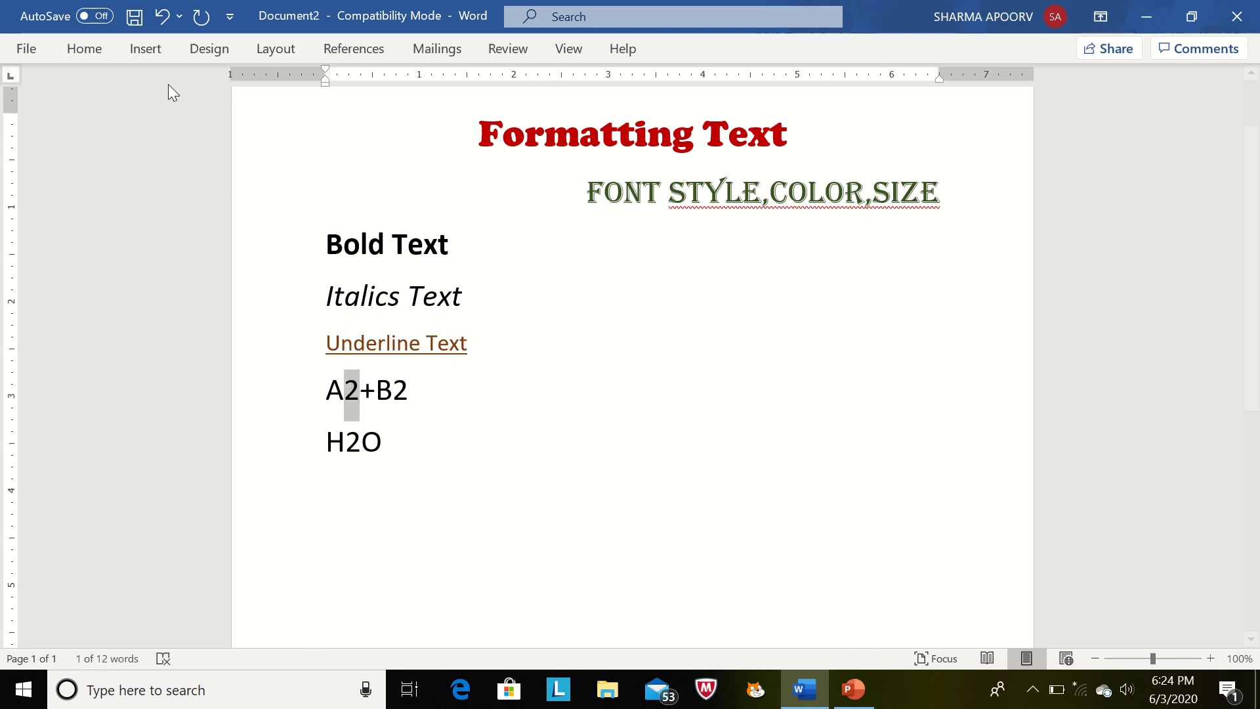
left_click(86, 48)
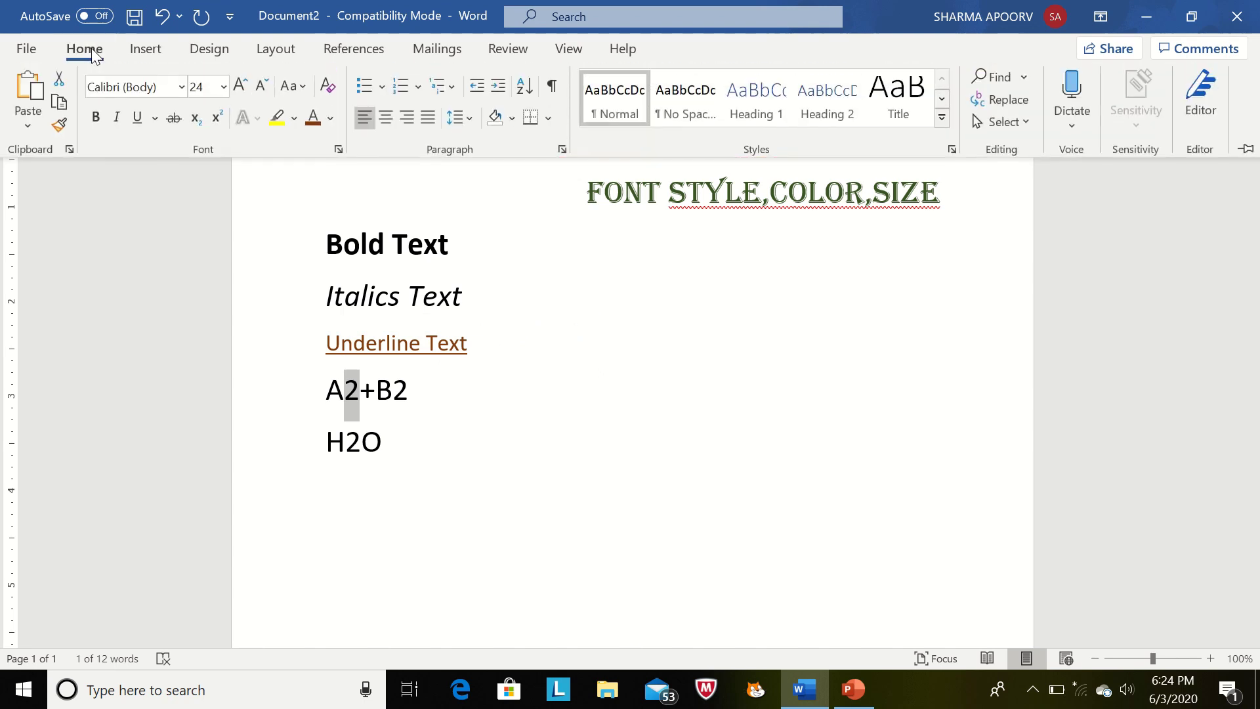
left_click(216, 118)
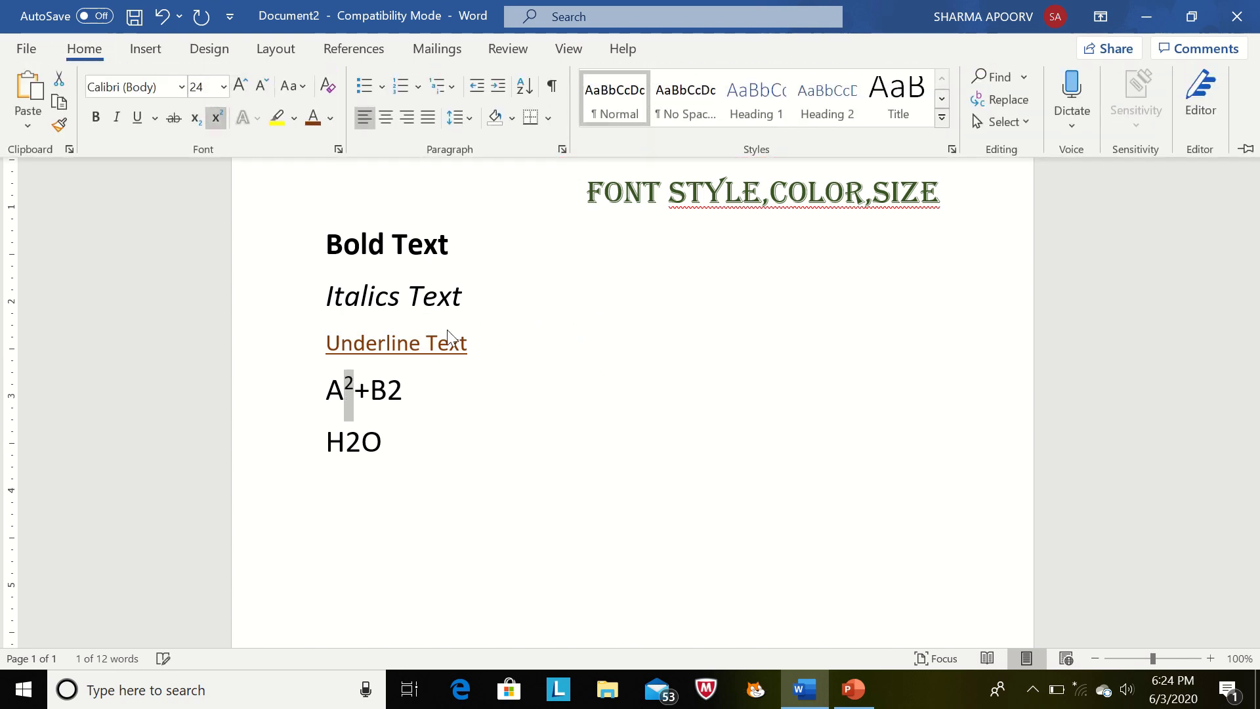
left_click(406, 390)
left_click_drag(386, 390, 401, 390)
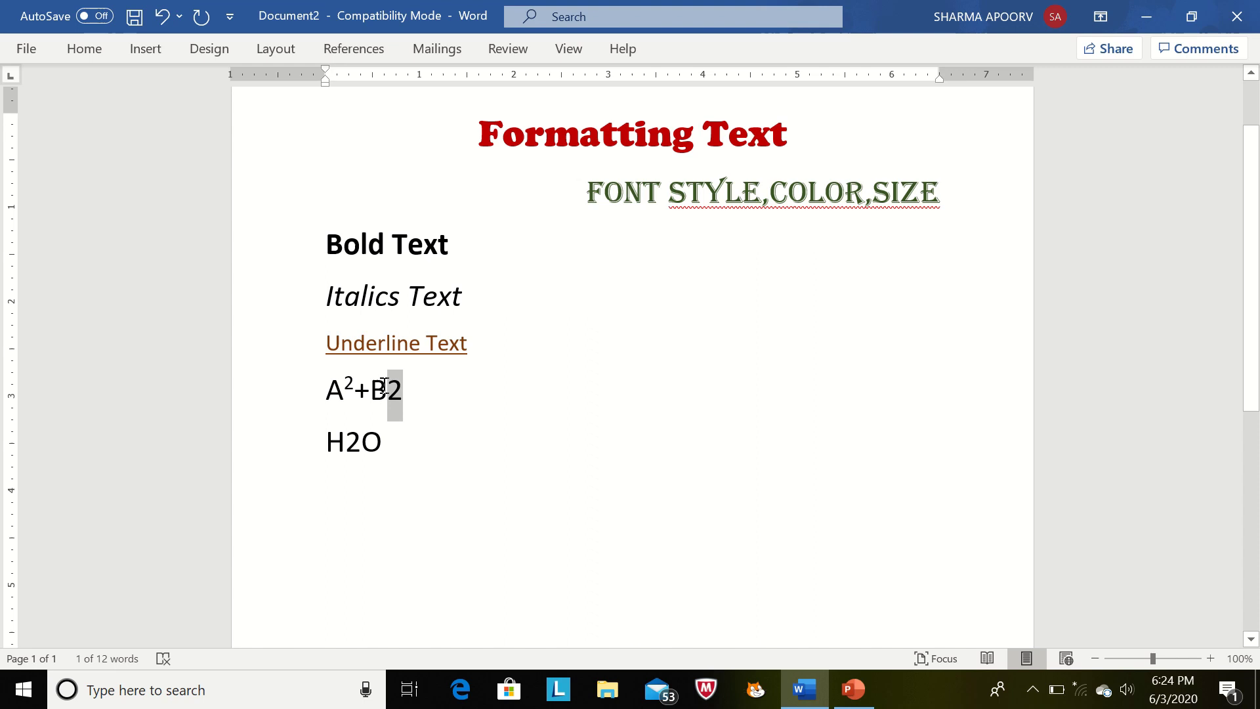
left_click(85, 47)
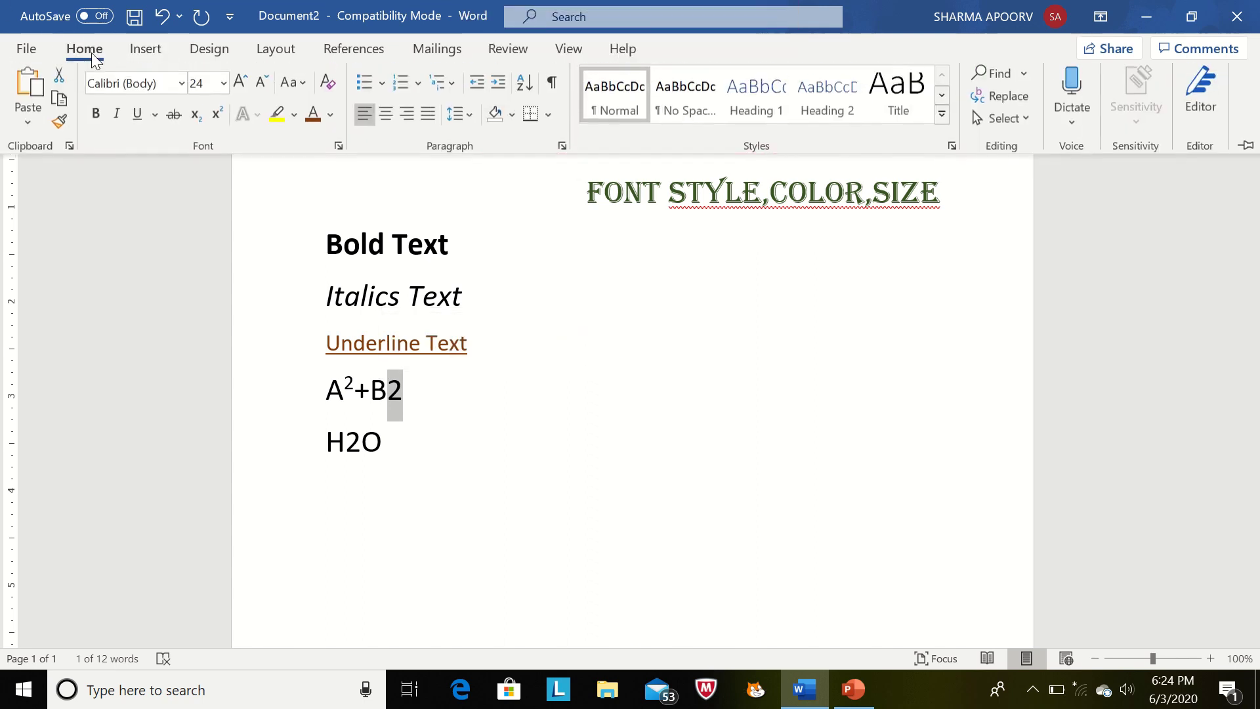
left_click(216, 117)
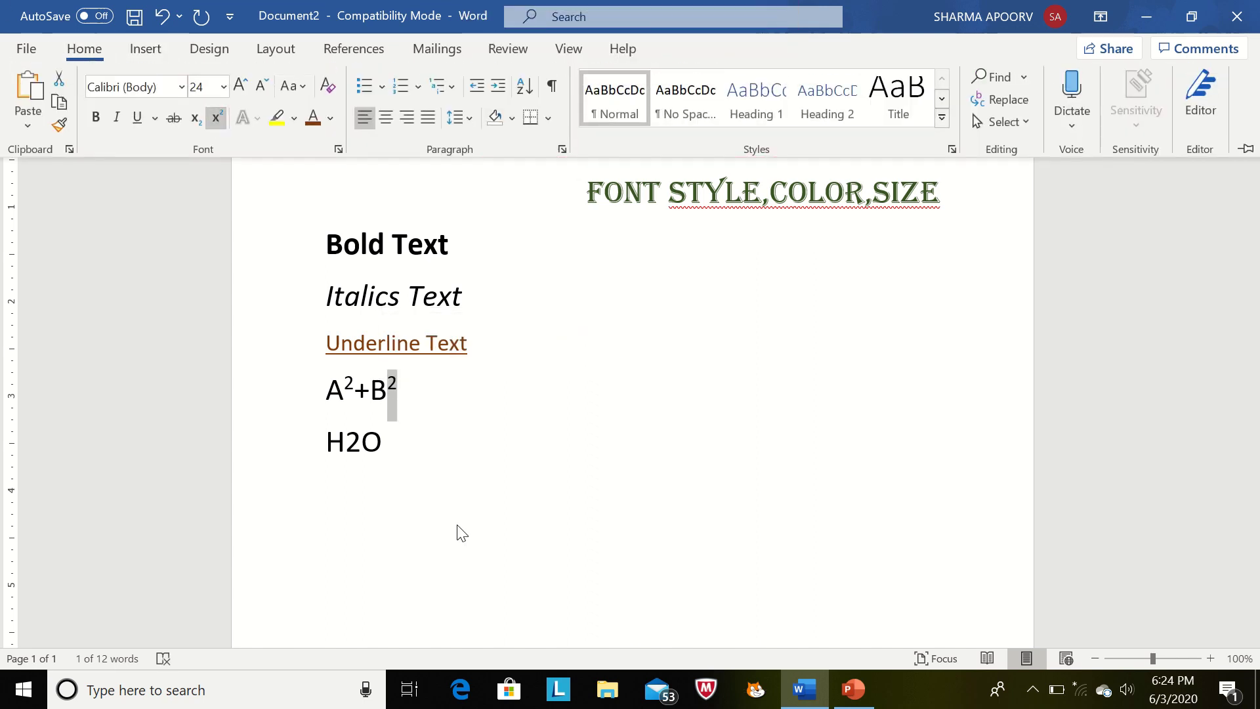
left_click(361, 448)
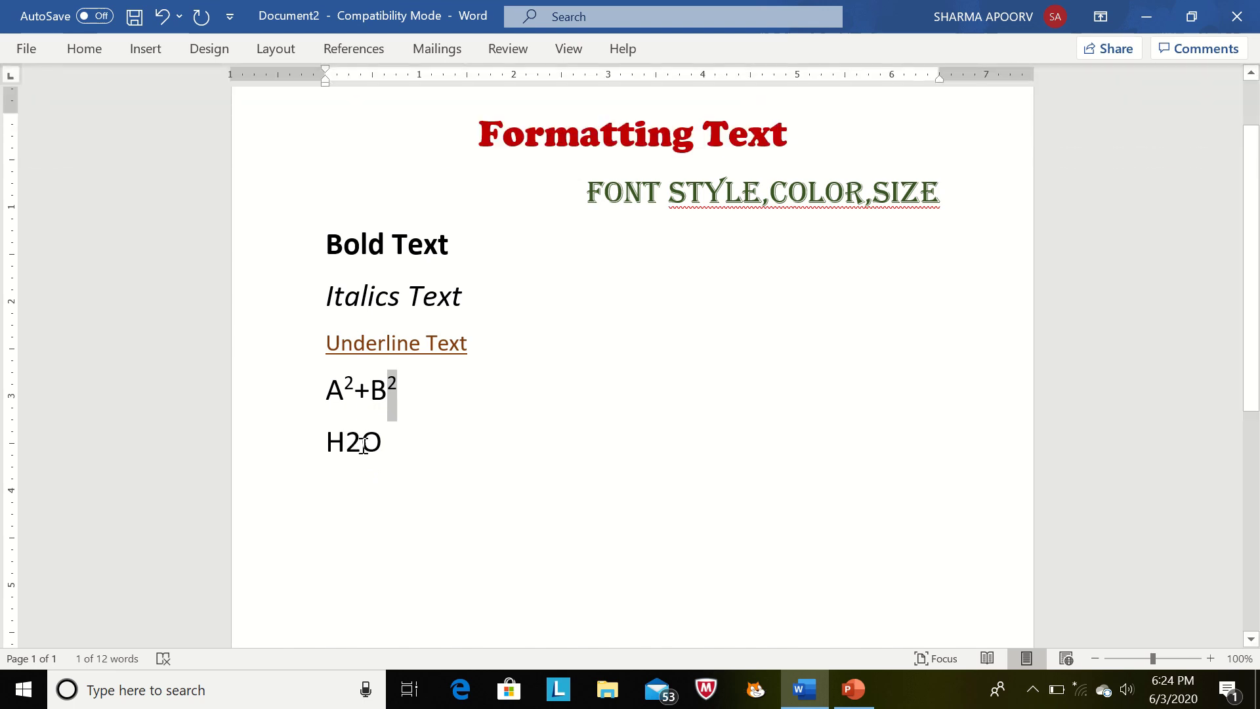
- Subscript the 2 in H2O to make H₂O
left_click_drag(361, 443, 346, 443)
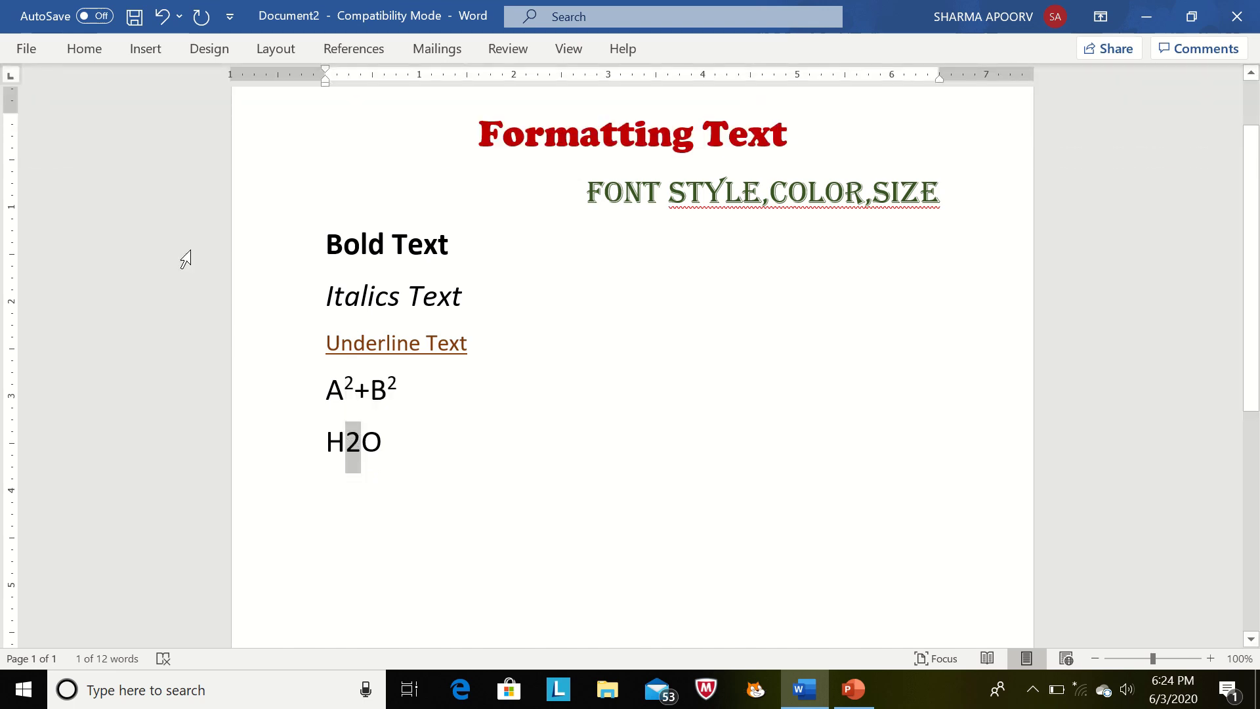
left_click(83, 48)
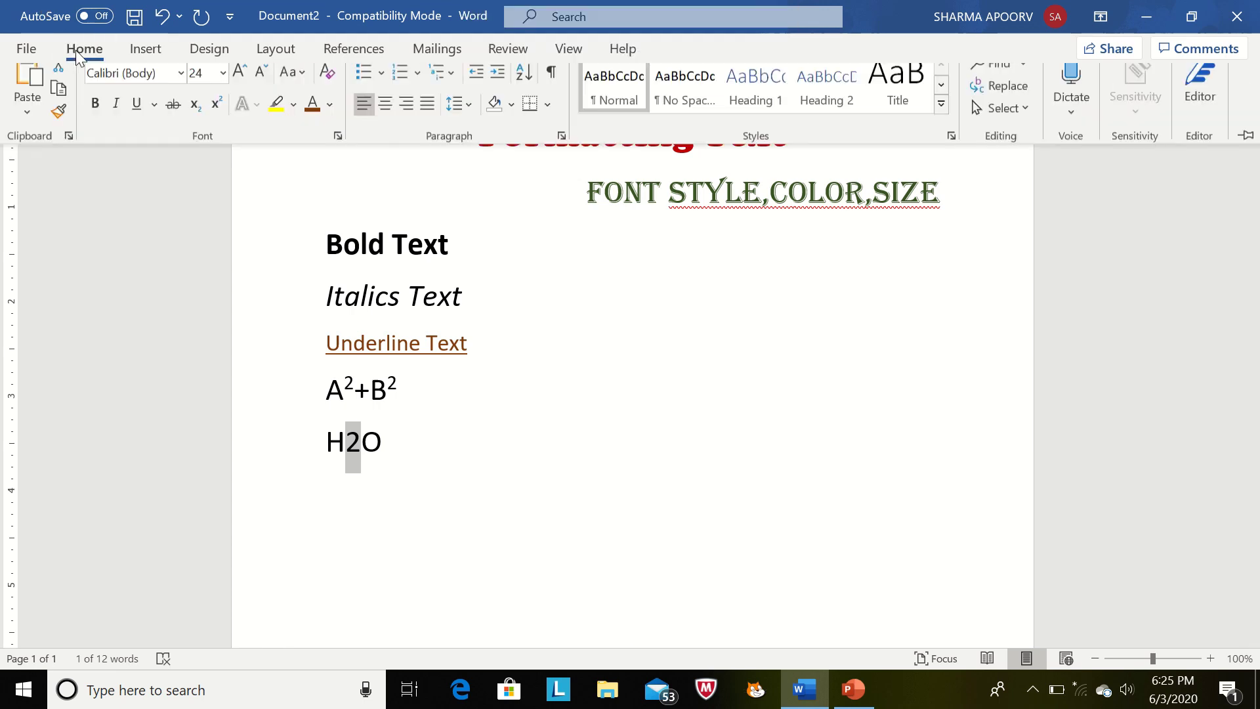
left_click(195, 118)
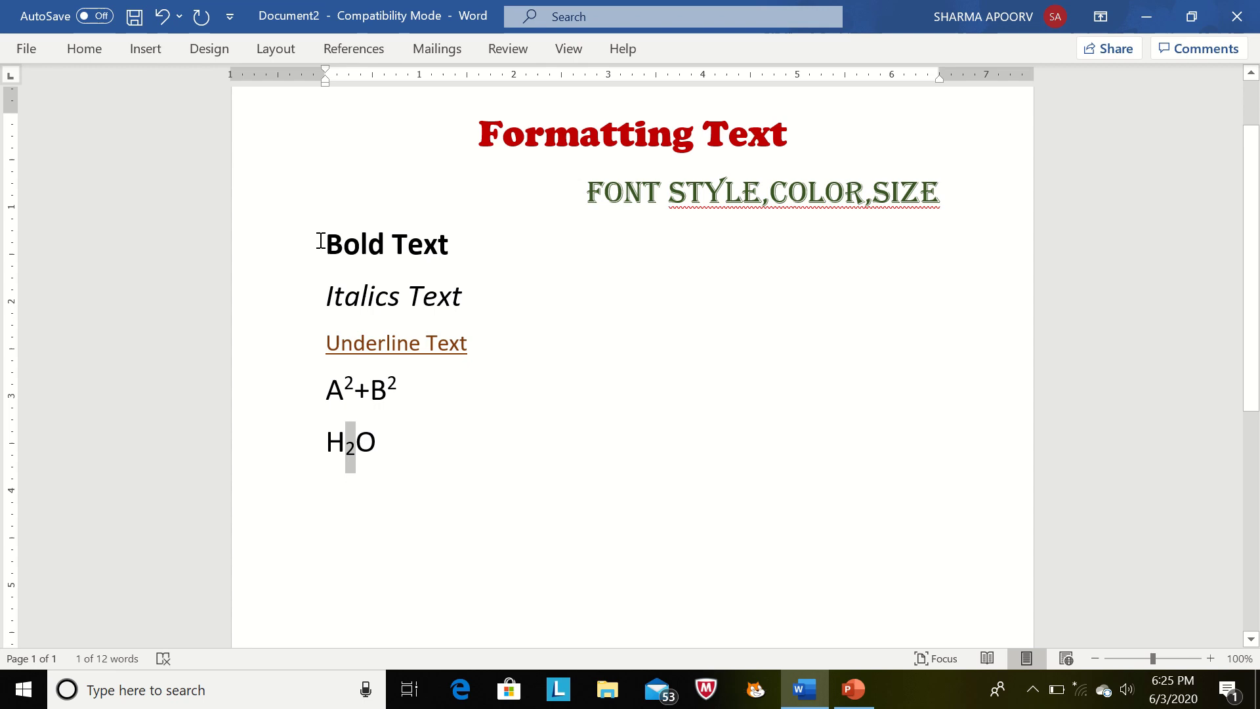
- Bullet the five practice lines with filled circles, then switch them to 1. 2. 3. numbering
mouse_move(323, 245)
left_mouse_down()
mouse_move(485, 283)
mouse_move(525, 434)
left_mouse_up()
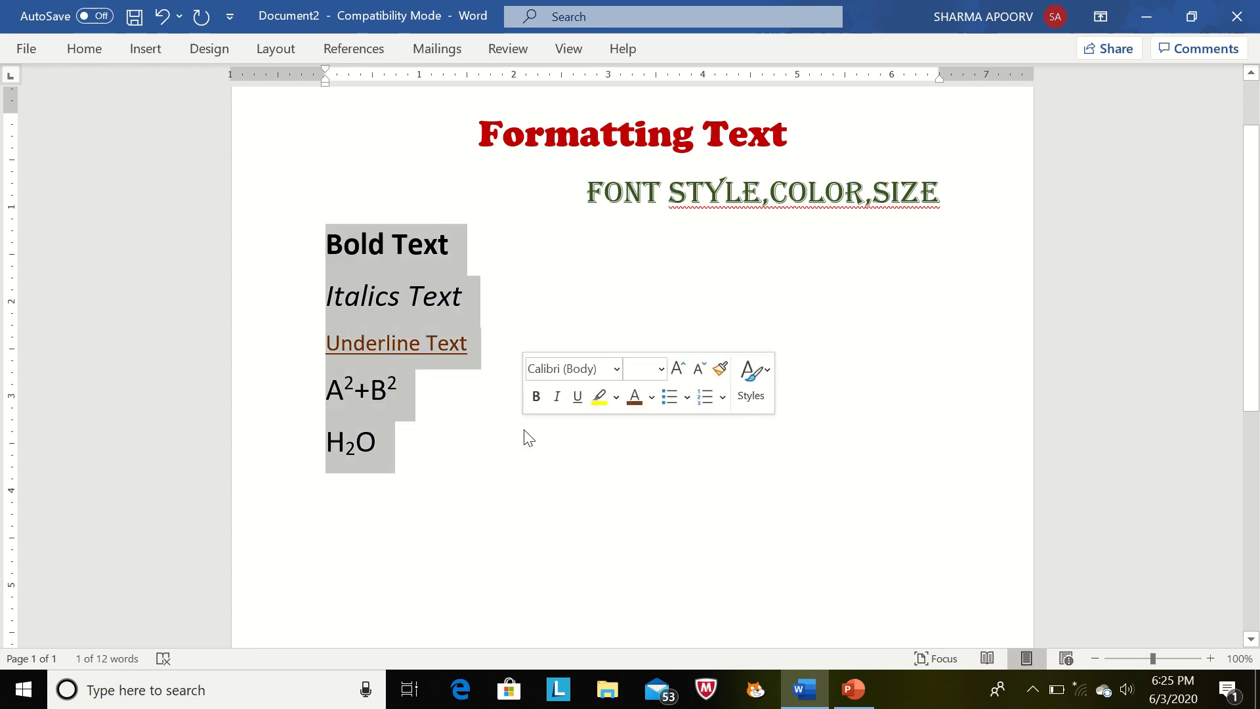
left_click(84, 48)
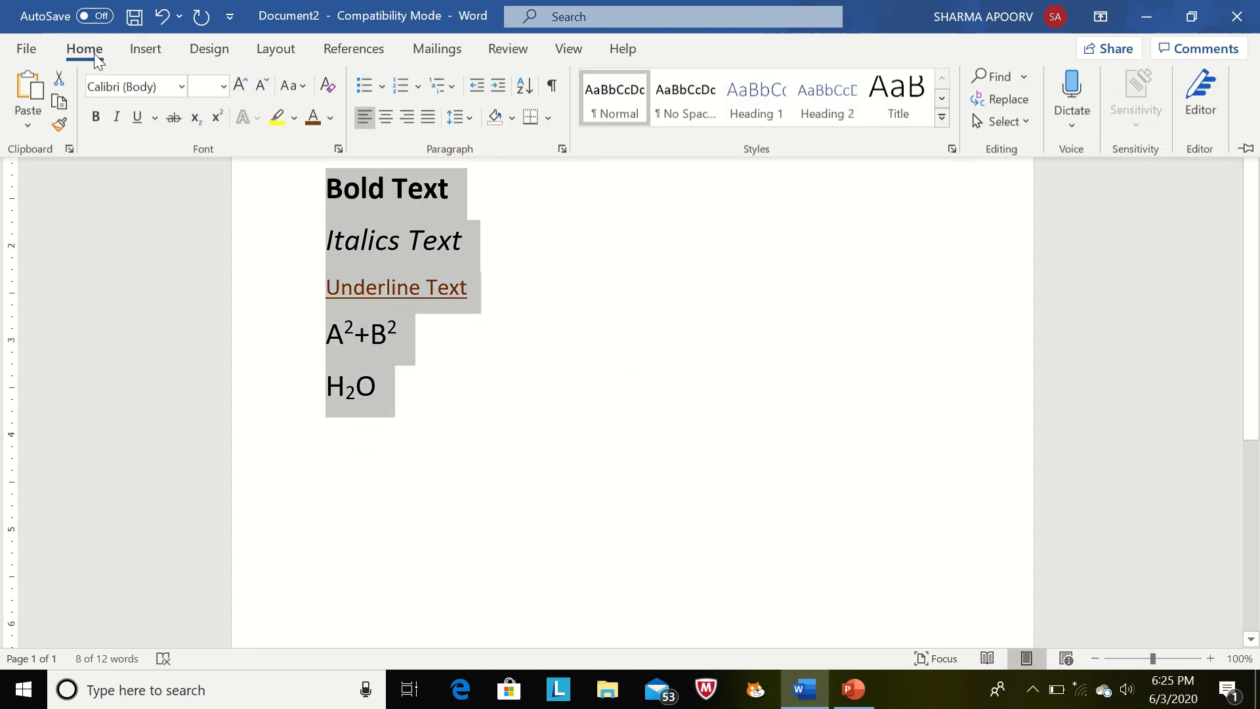
left_click(382, 88)
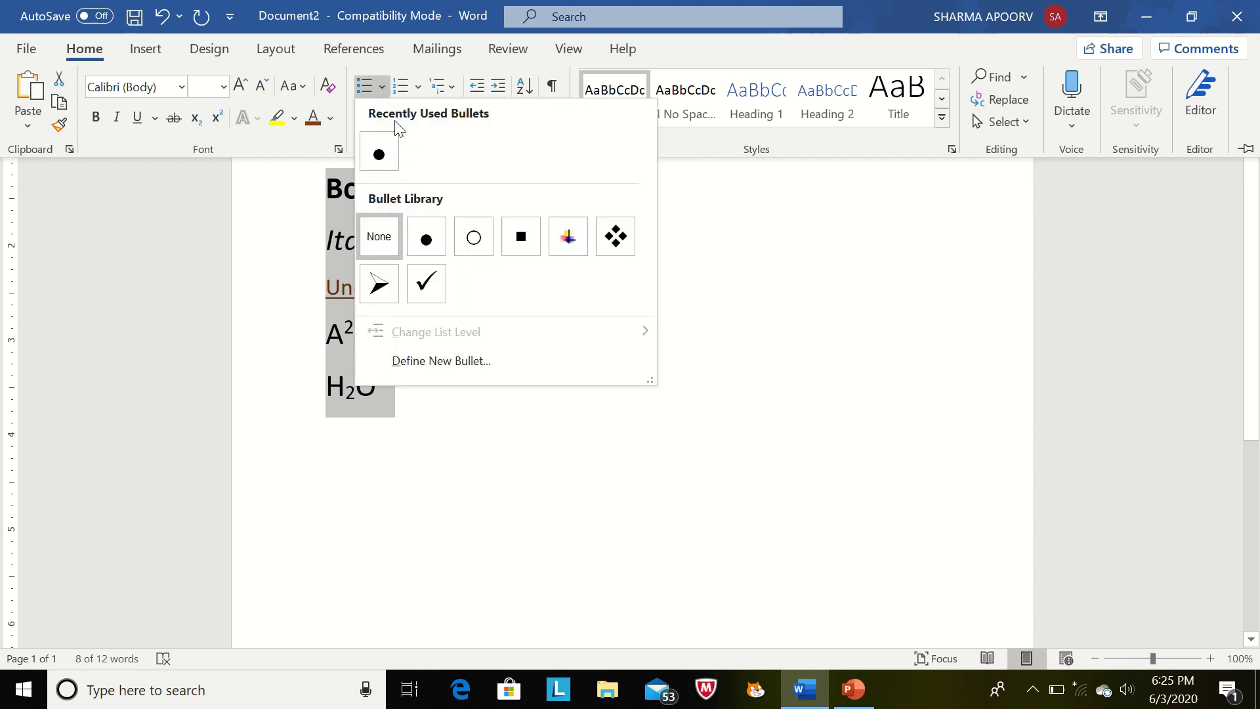
left_click(428, 236)
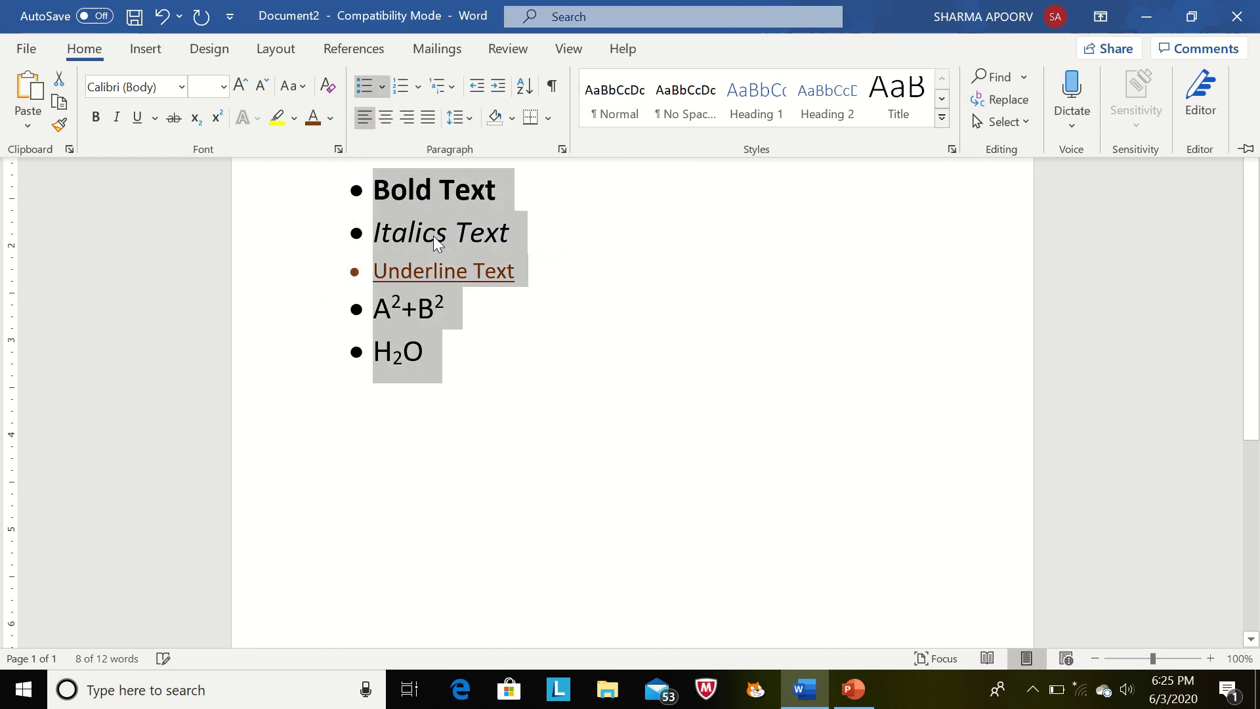
left_click(418, 86)
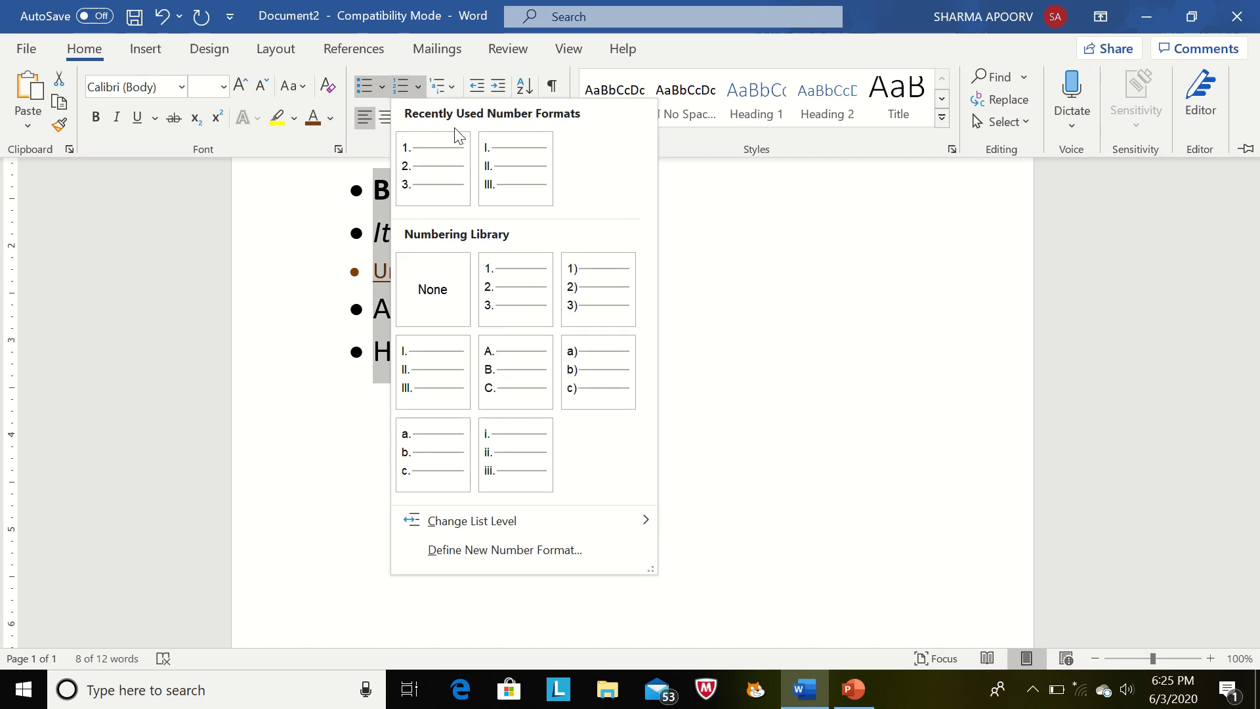
left_click(424, 202)
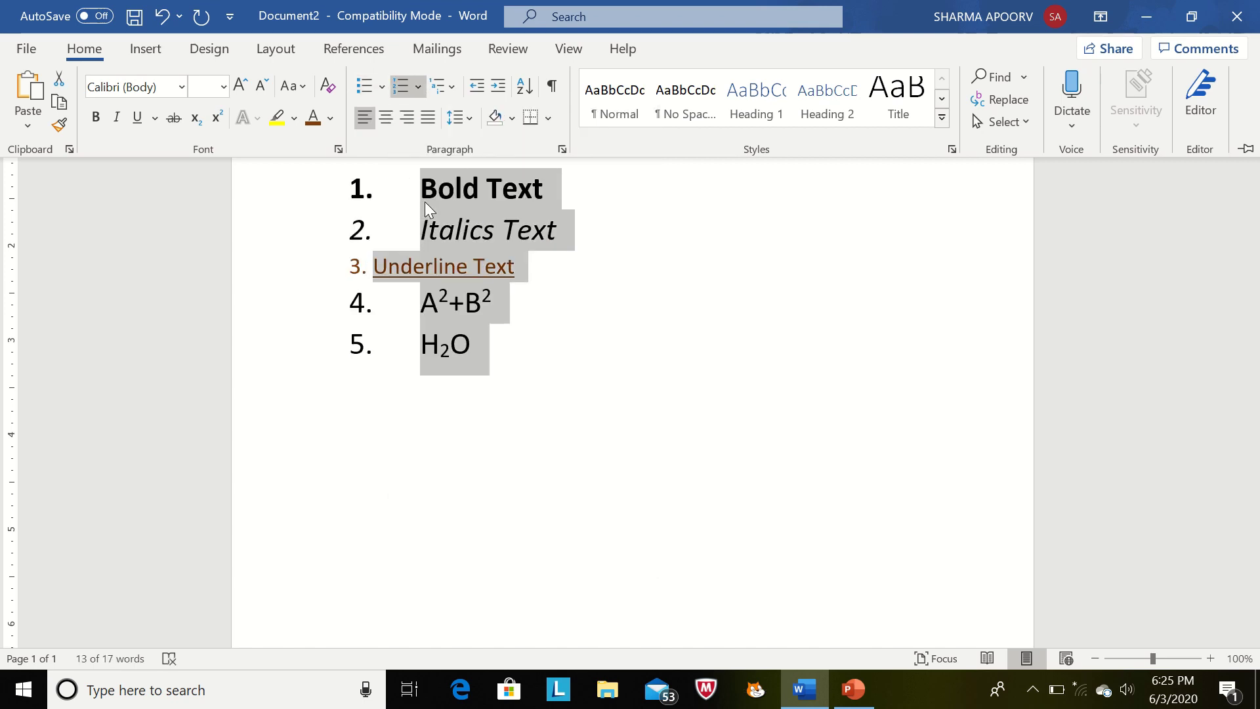
left_click(371, 263)
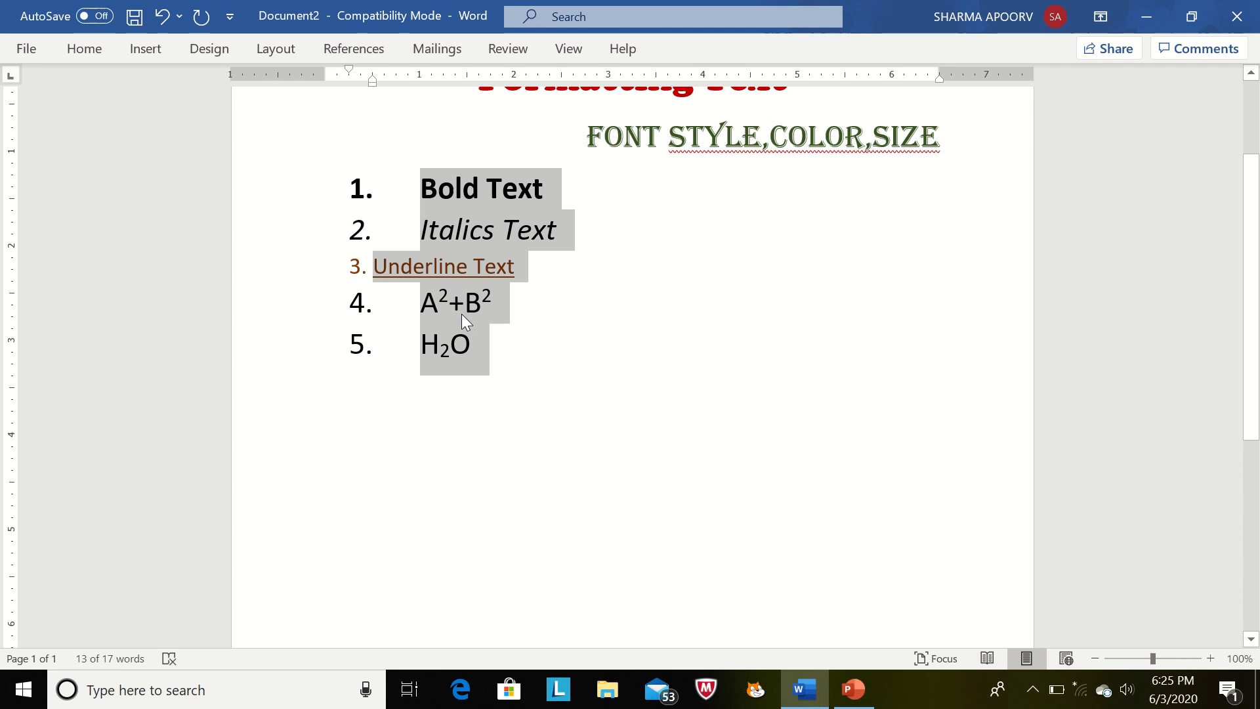
left_click(803, 335)
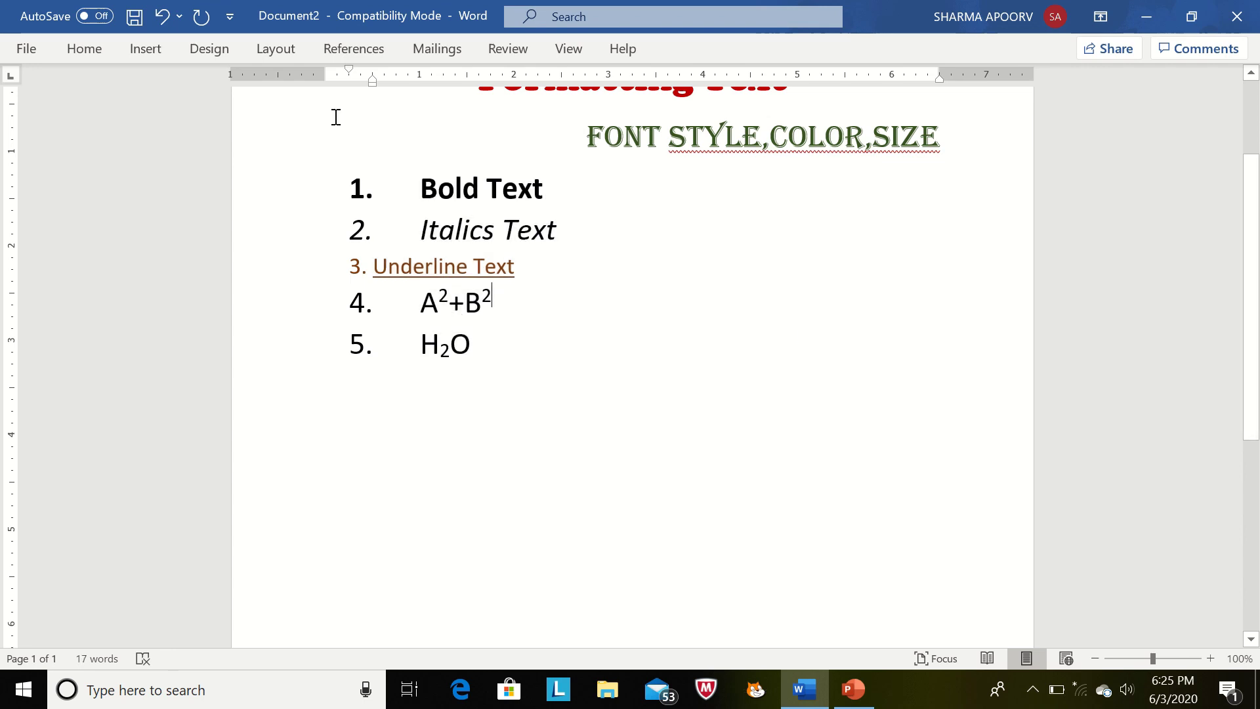
- Set the Page Color to the standard yellow swatch
left_click(206, 53)
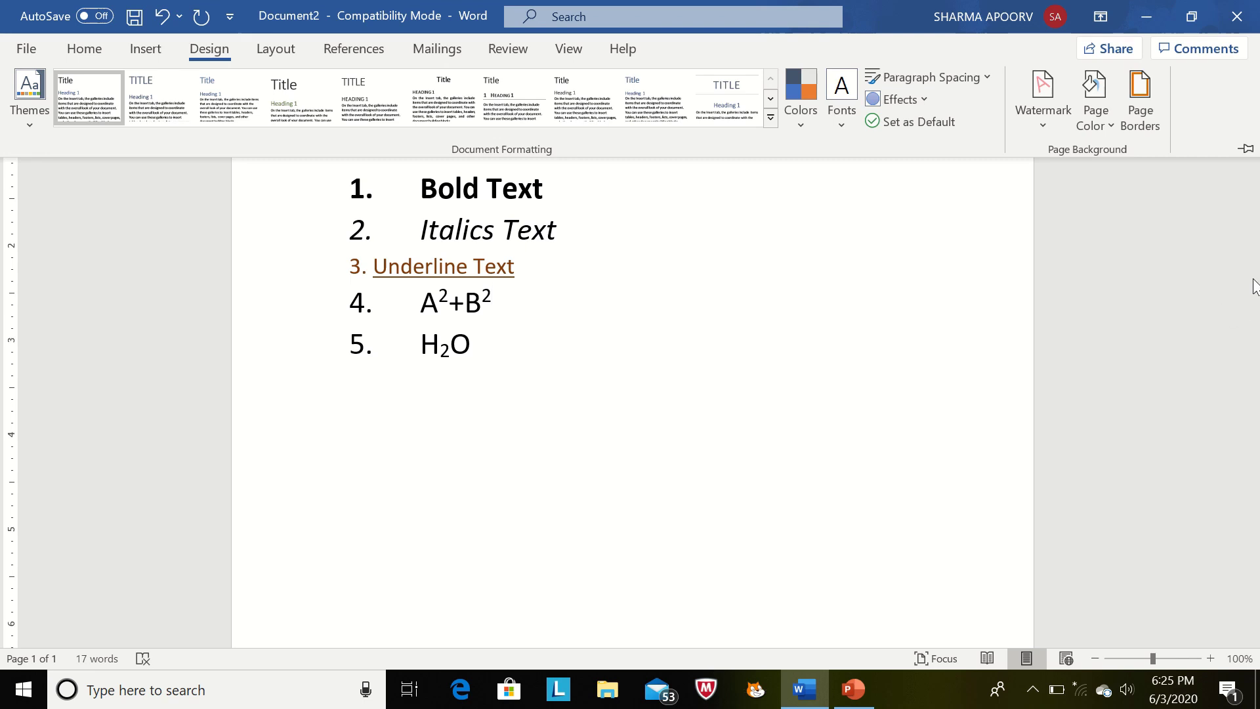
left_click(1096, 108)
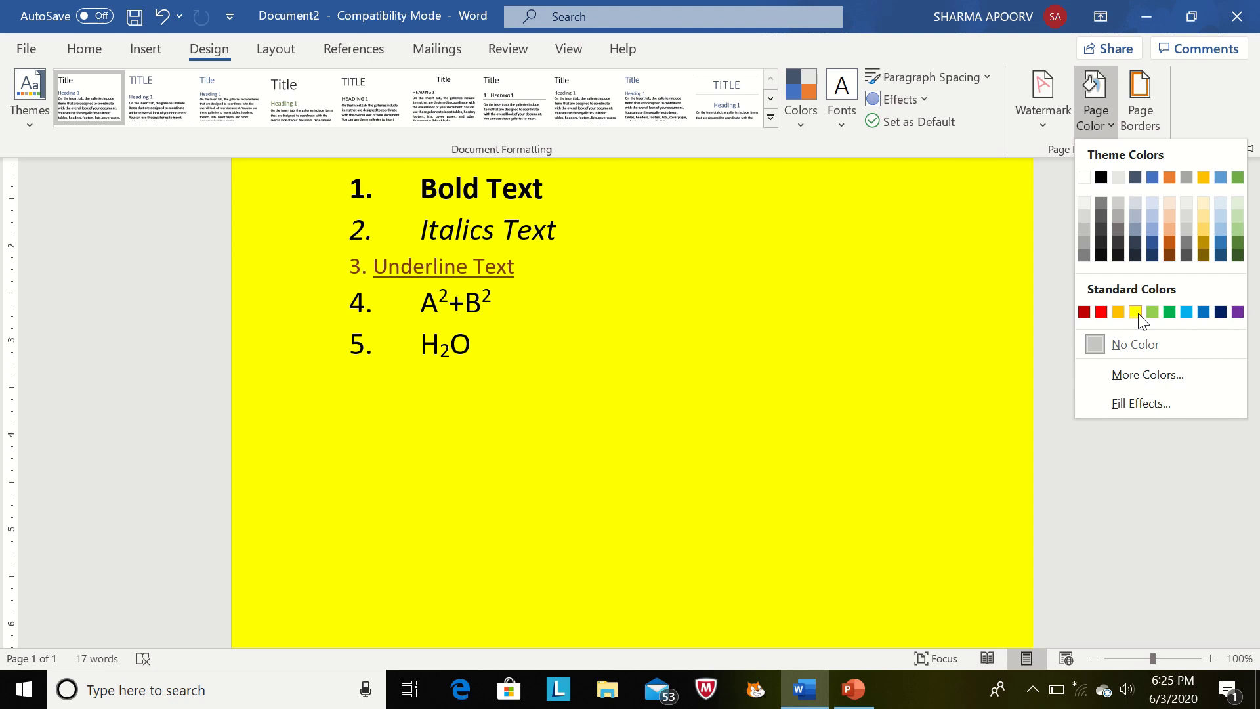
left_click(1138, 313)
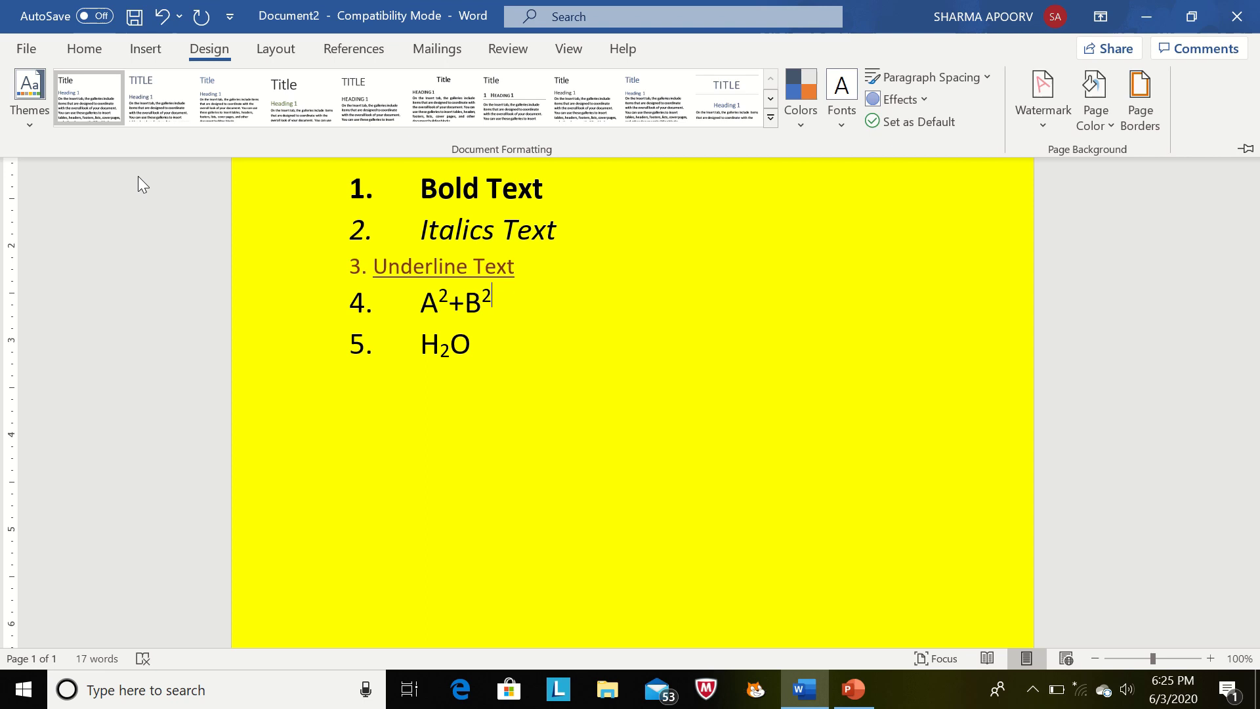
- Draw a rectangle below item 5 and enlarge it into a wide card
left_click(145, 49)
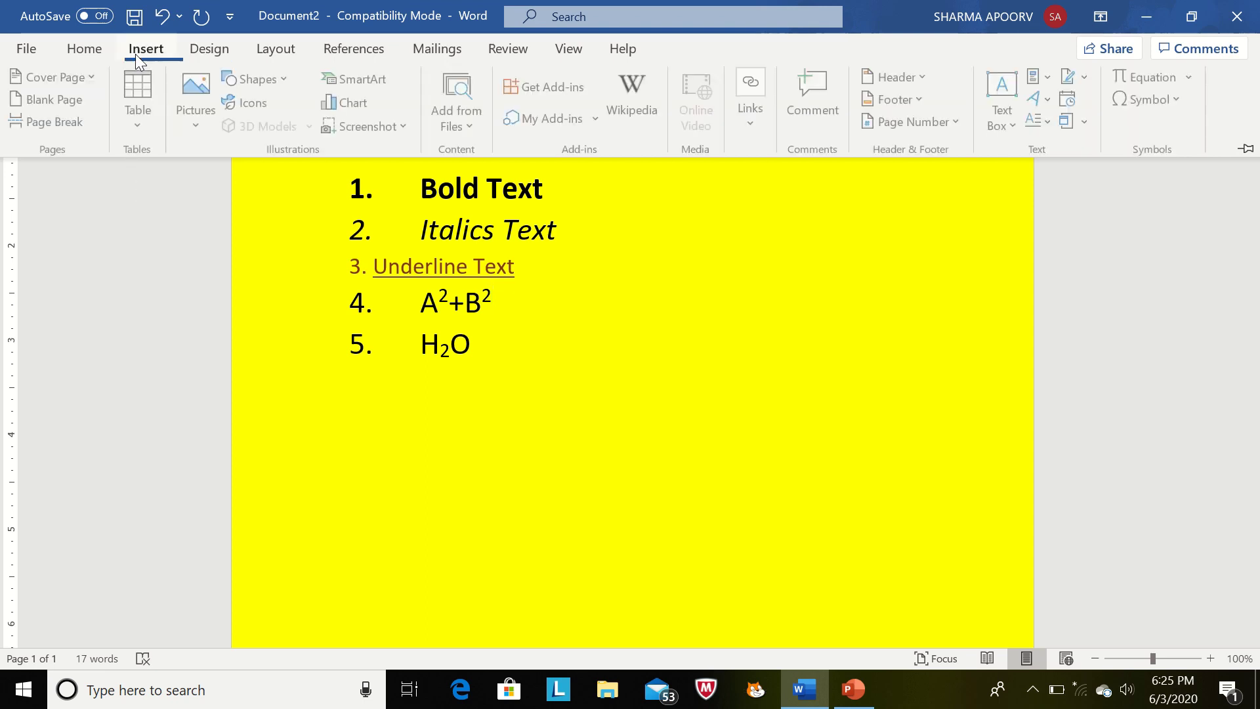
left_click(274, 84)
left_click(294, 135)
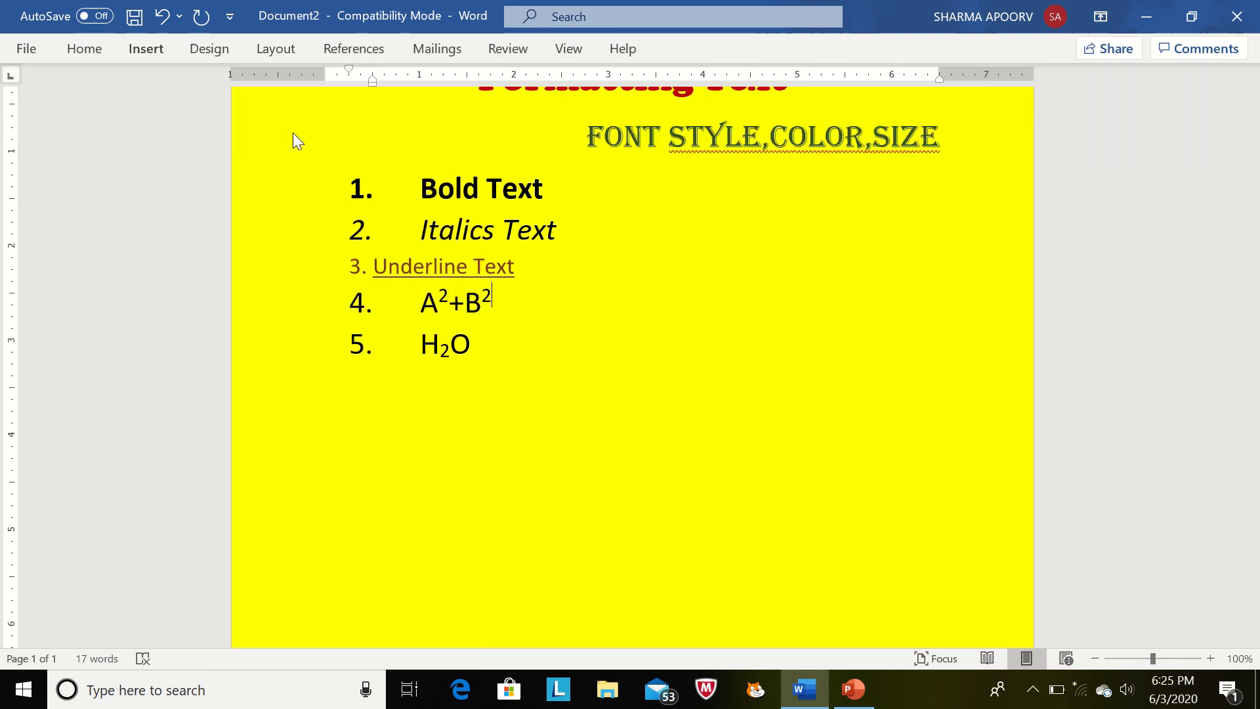
left_click_drag(343, 368, 547, 480)
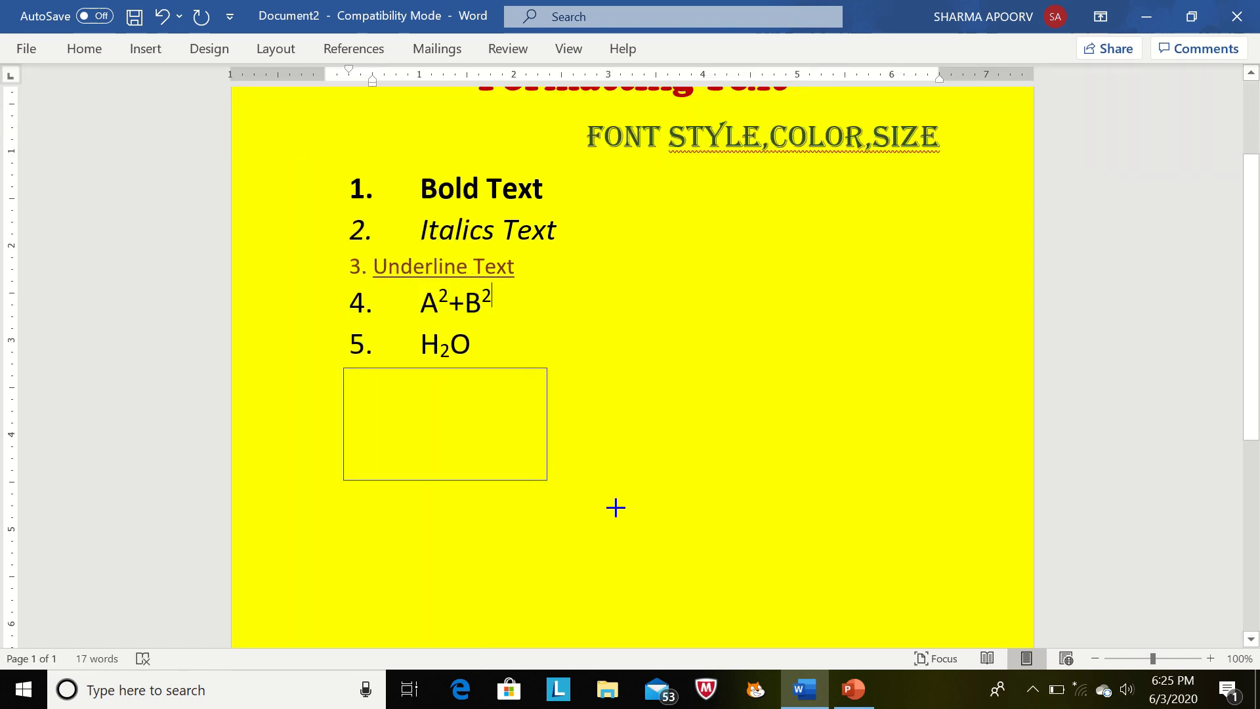
left_click_drag(615, 508, 851, 610)
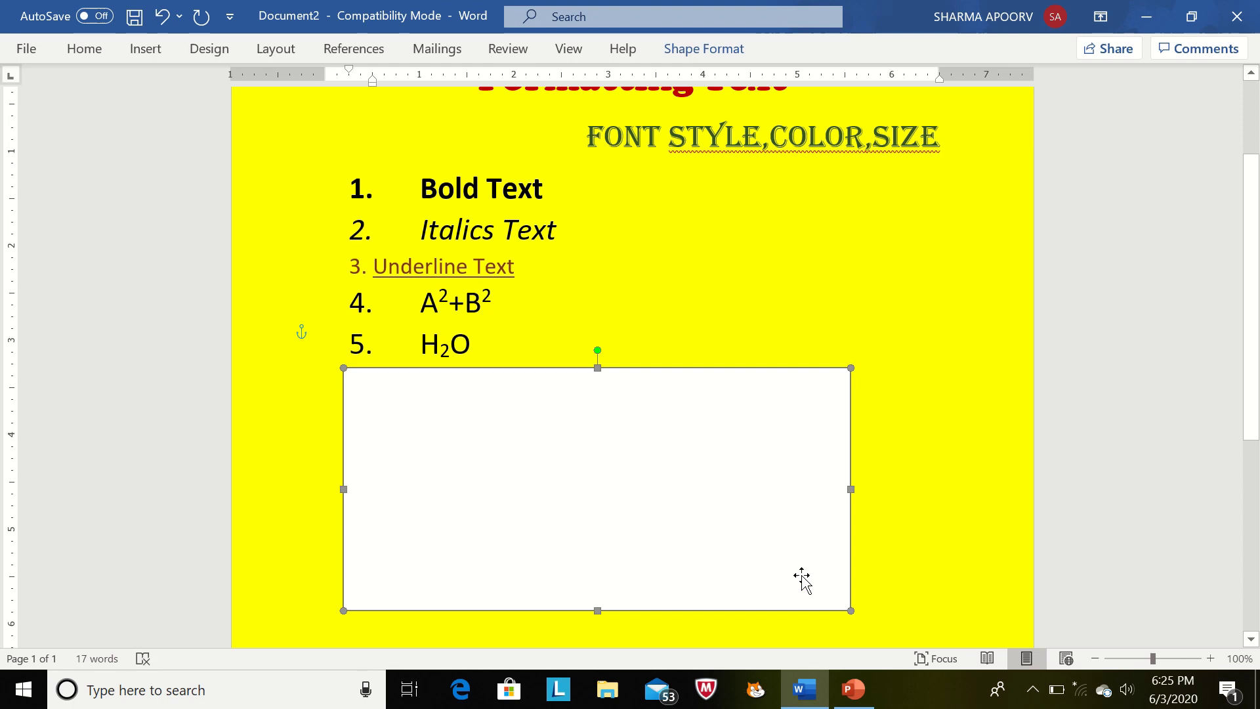
- Set the rectangle's fill colour to dark red in its shape formatting settings
right_click(744, 542)
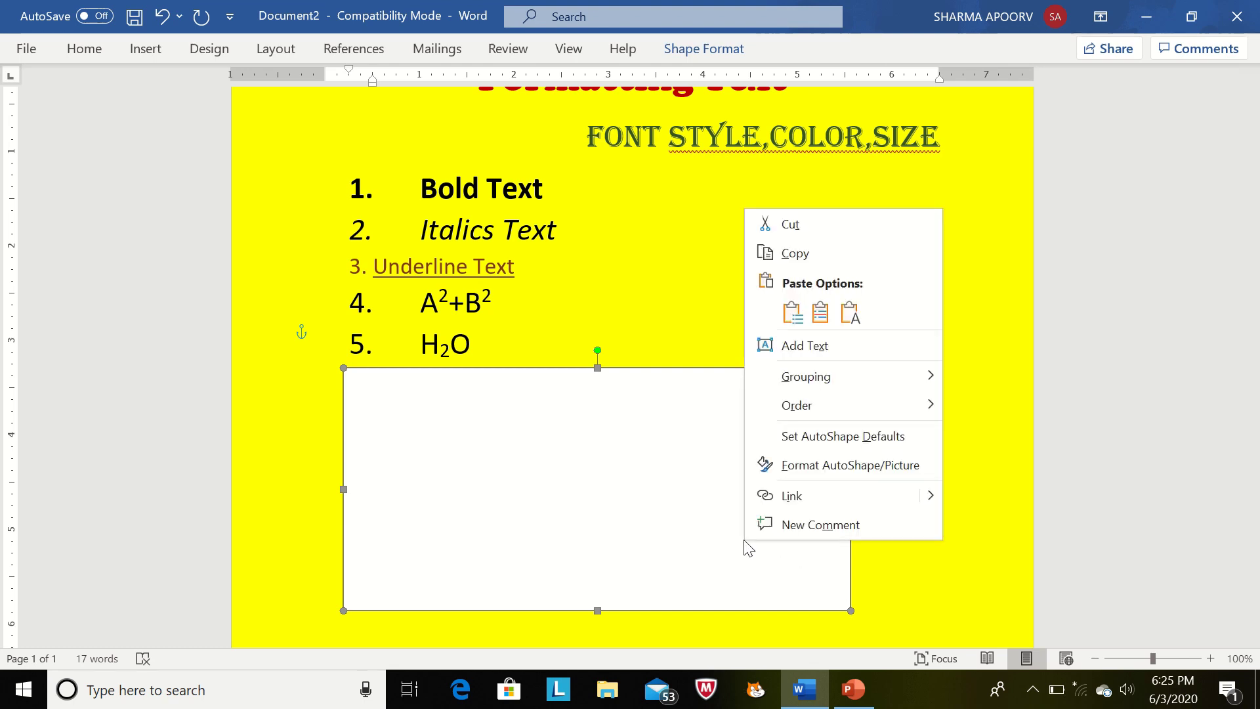
left_click(812, 468)
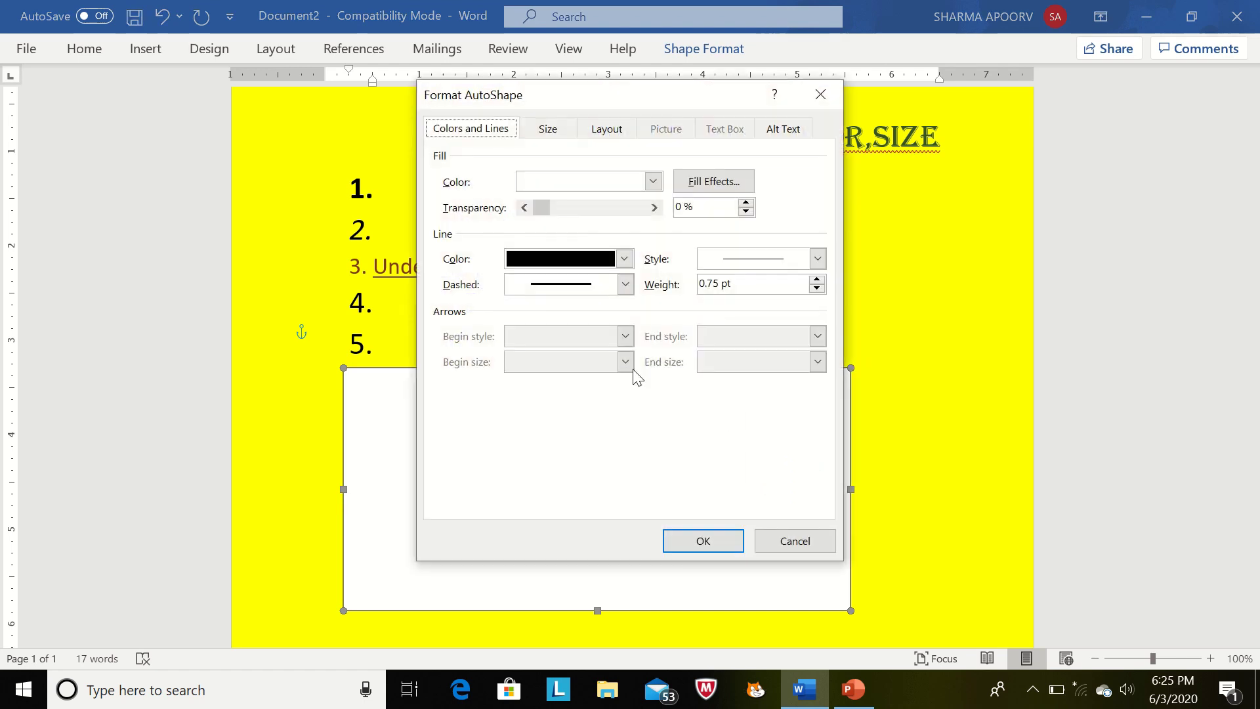
left_click(653, 181)
left_click(526, 366)
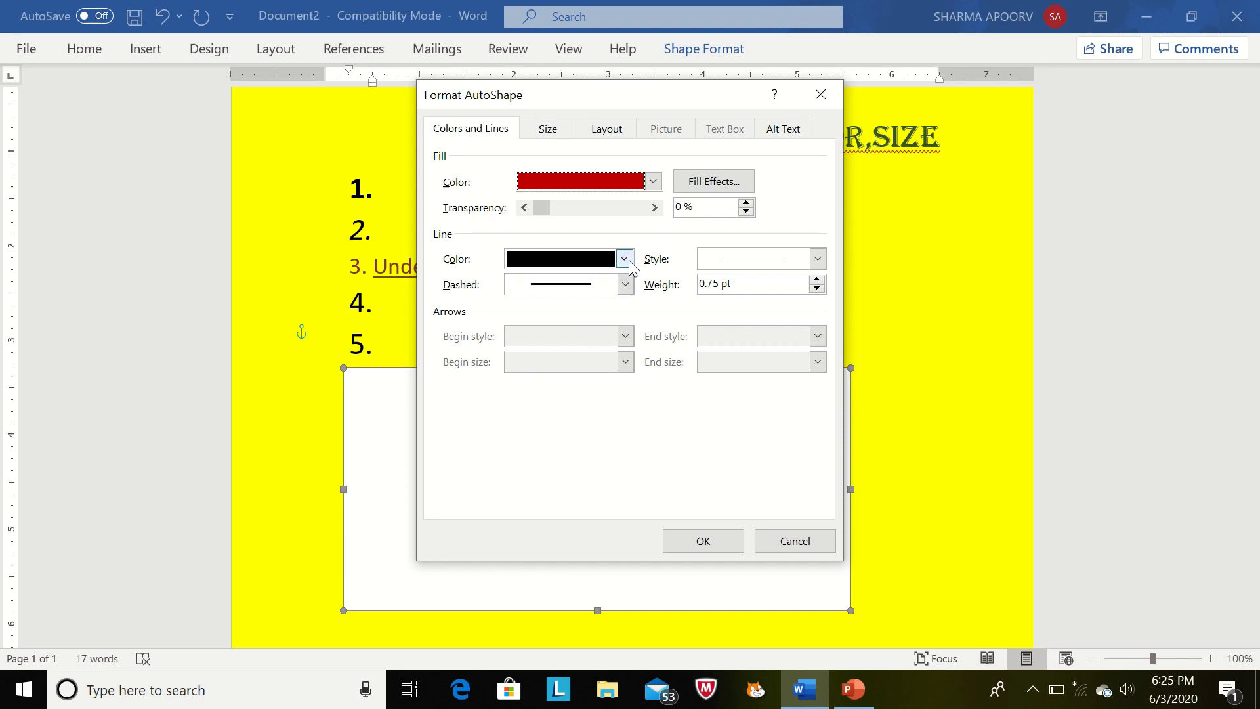
left_click(703, 540)
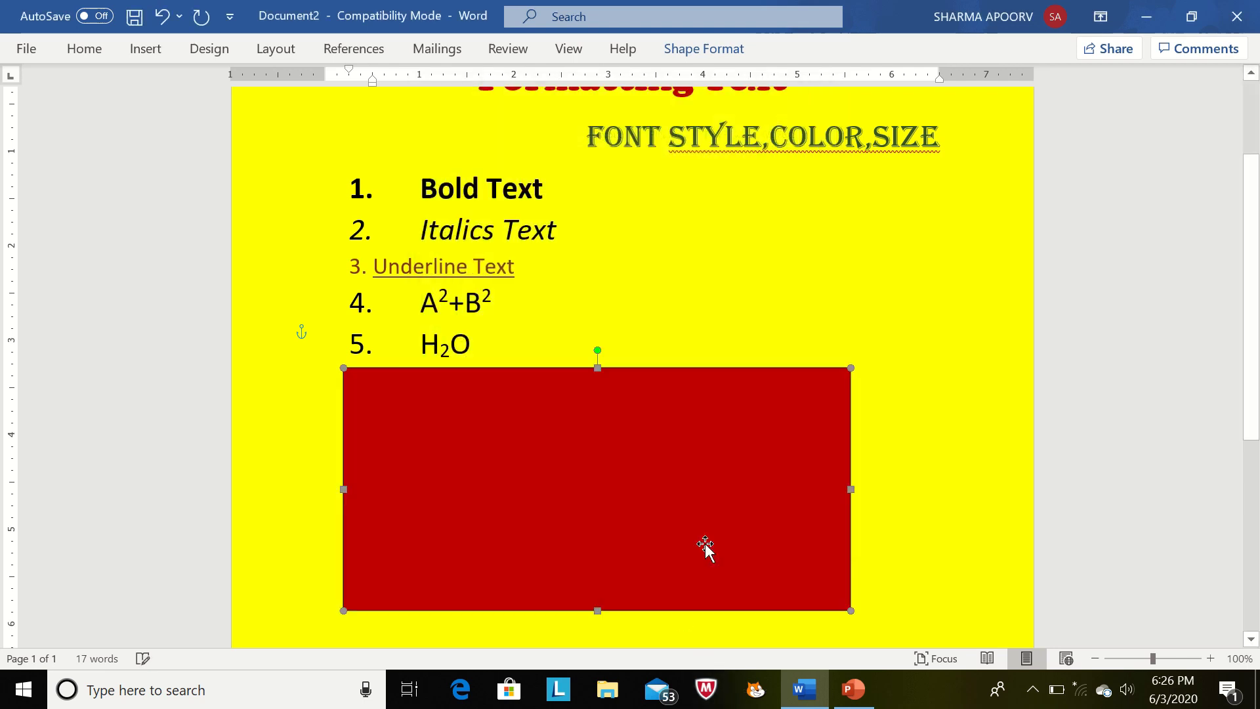
- Add white 'Student ID' text inside the rectangle, start a new line, and bold it
right_click(453, 419)
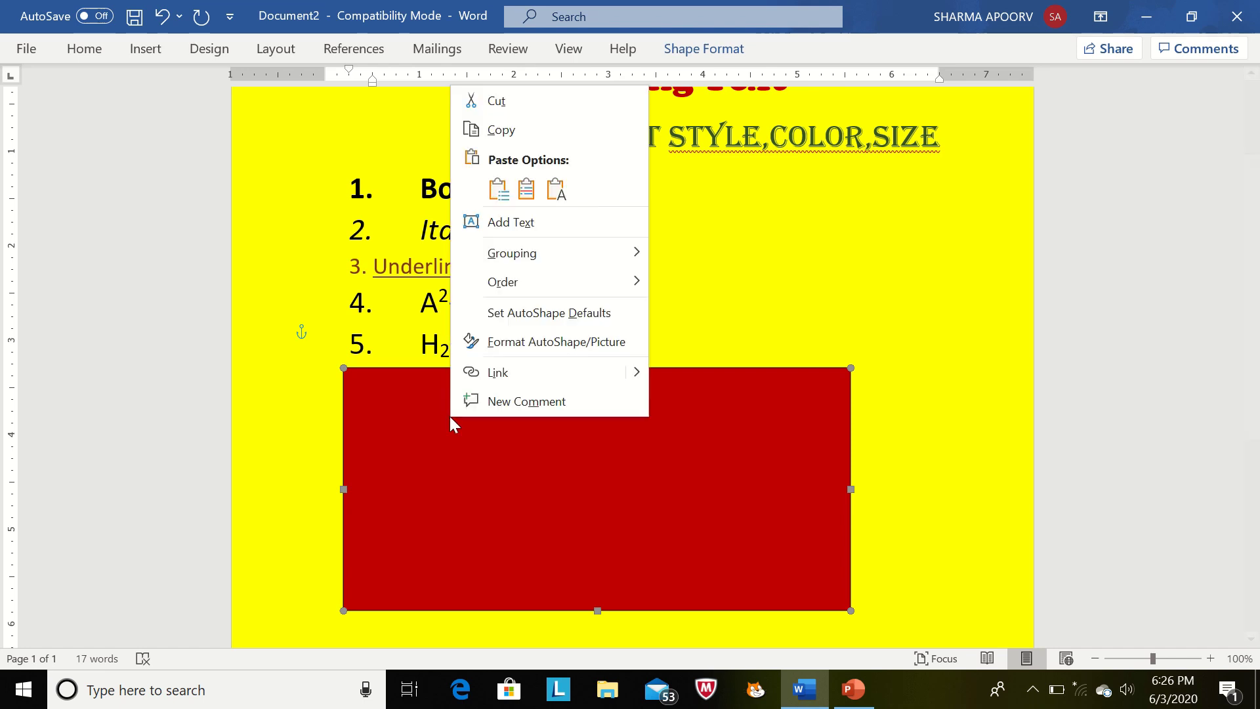
left_click(556, 223)
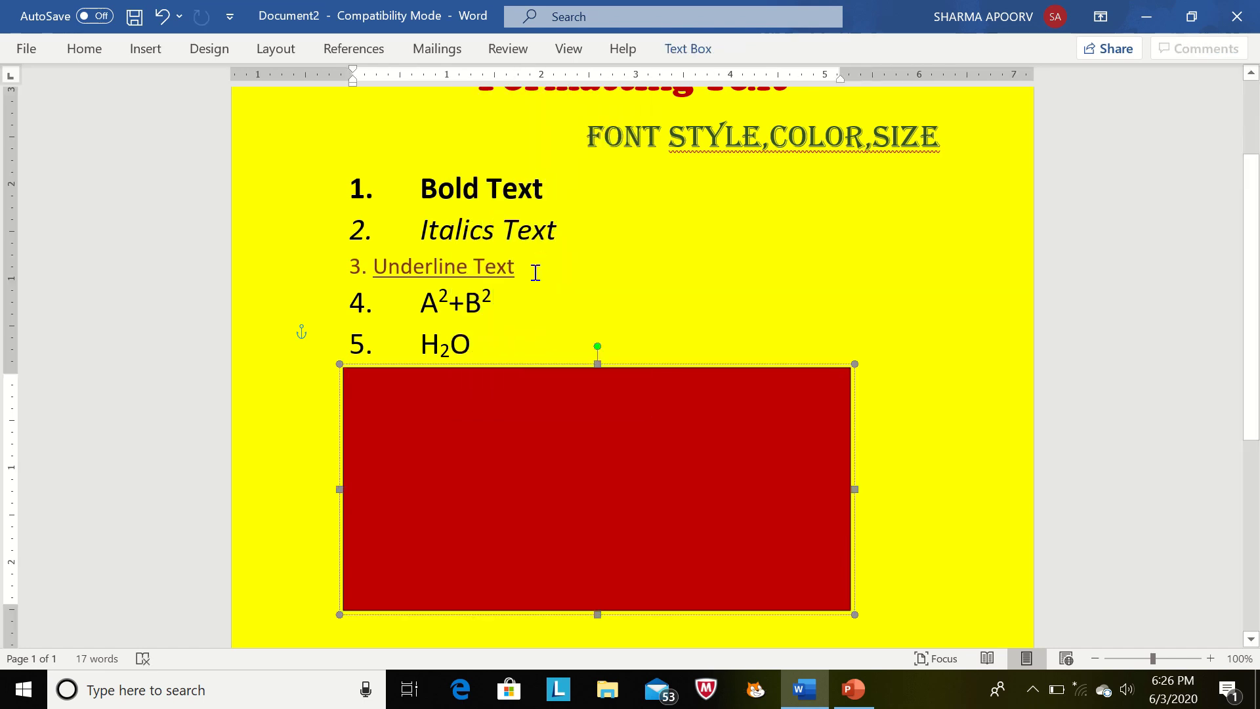
left_click(83, 48)
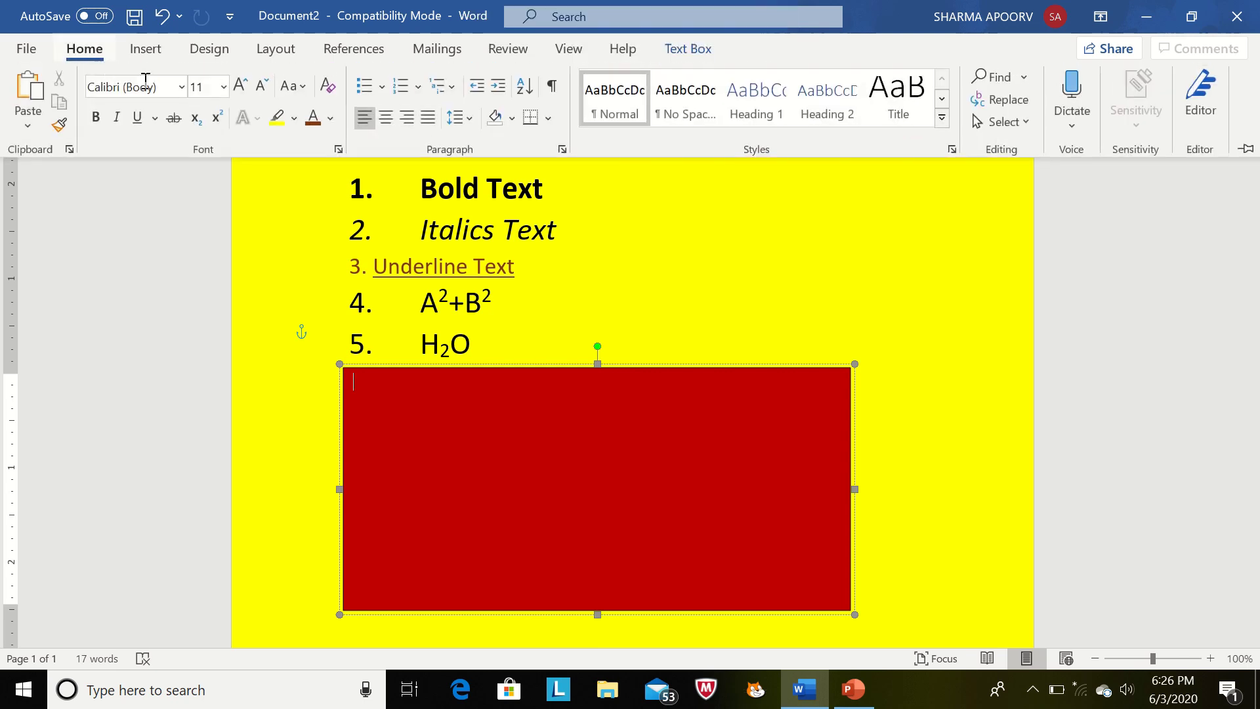
left_click(329, 119)
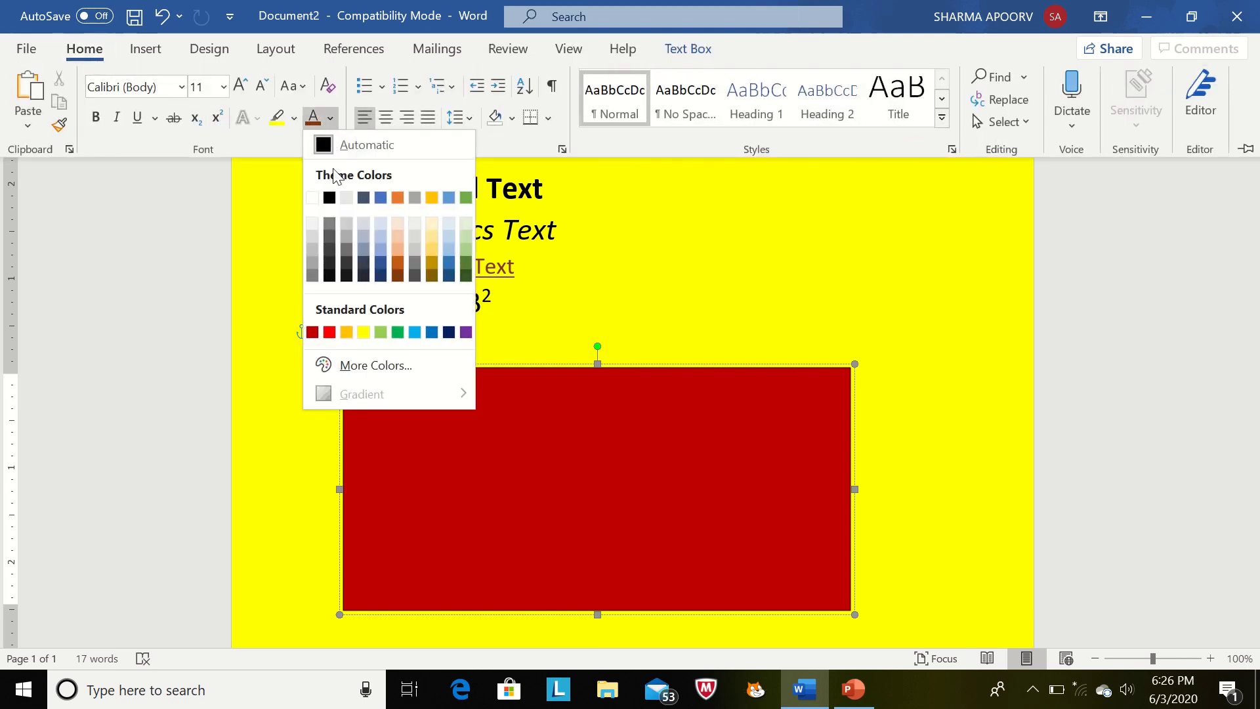
left_click(329, 198)
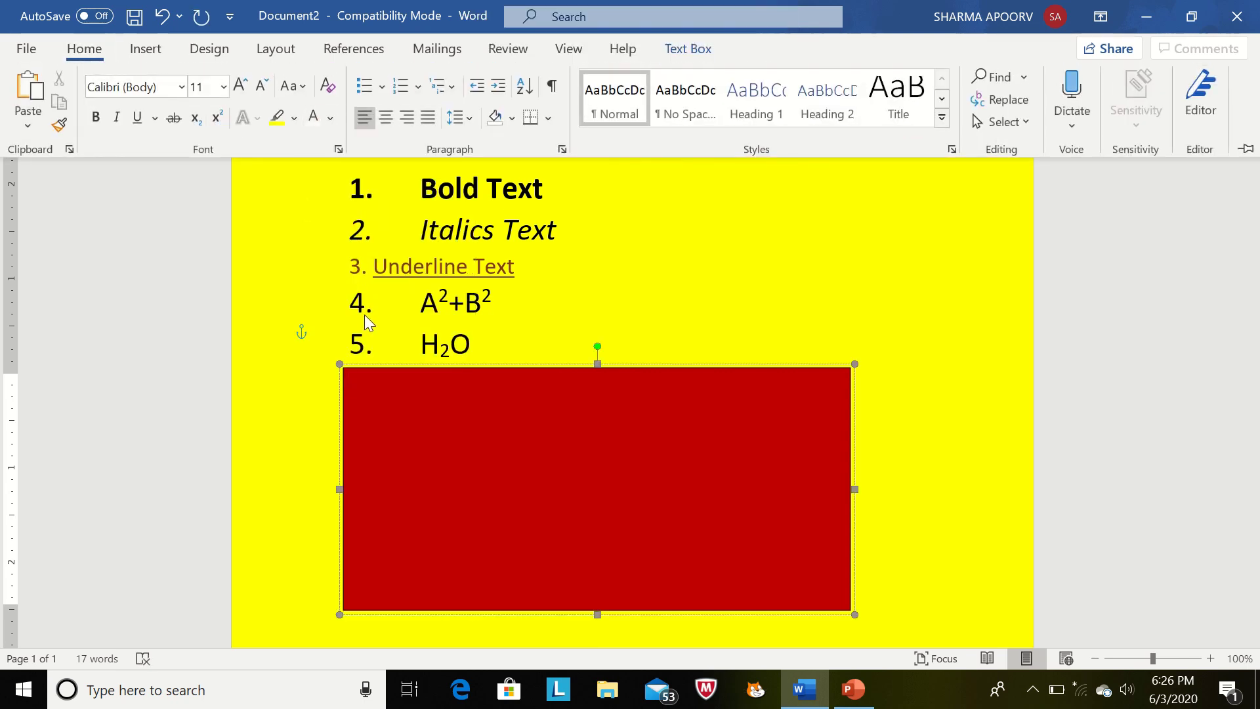
type("s")
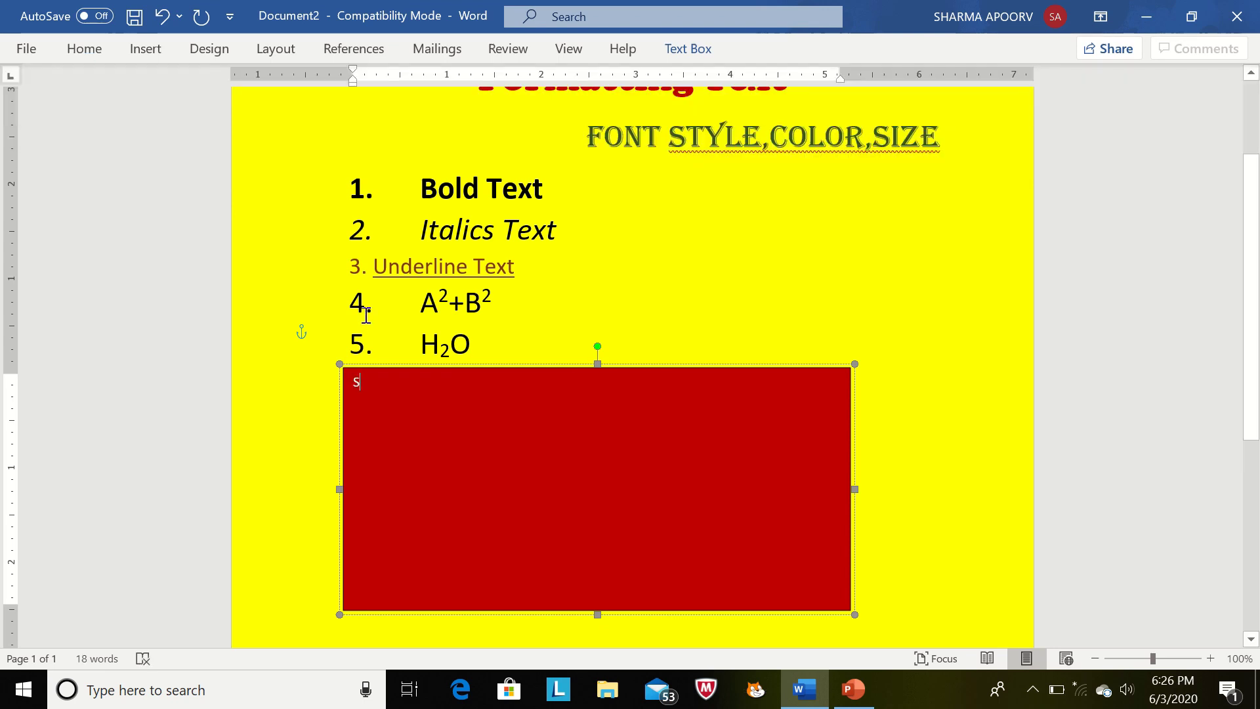
type("tu")
type("dent")
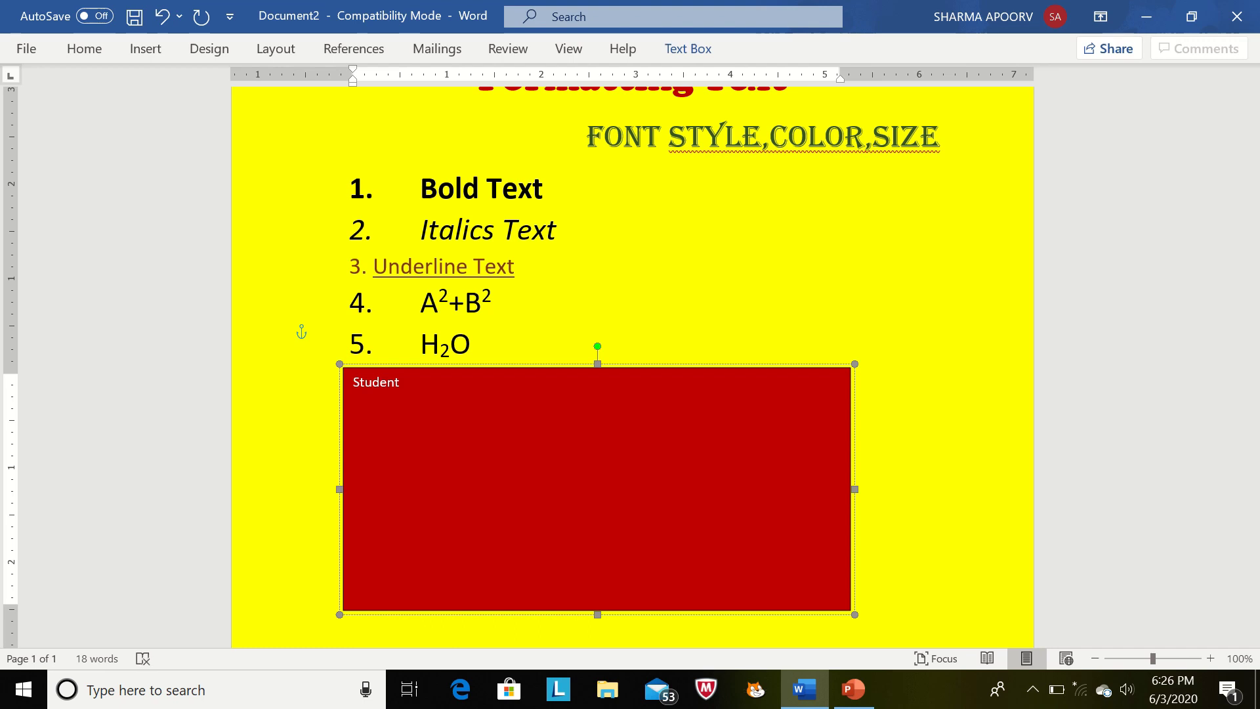
type("l")
key("Return")
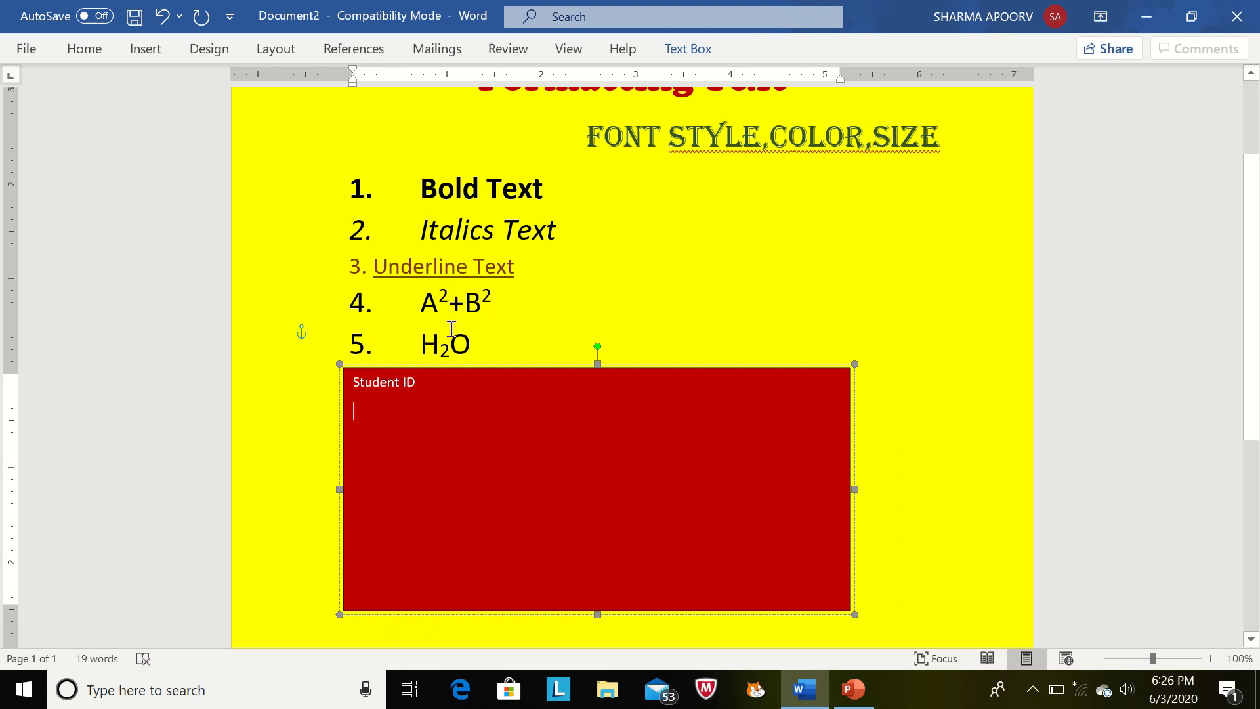
left_click_drag(420, 383, 346, 384)
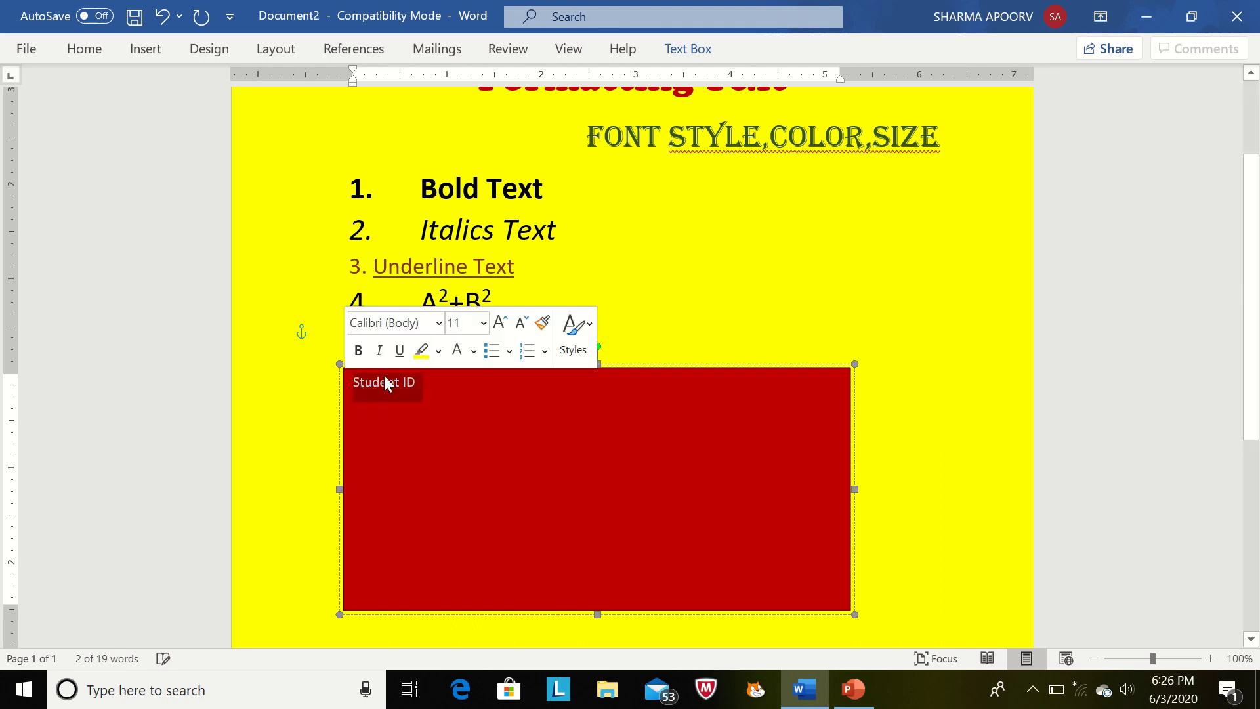
left_click(359, 351)
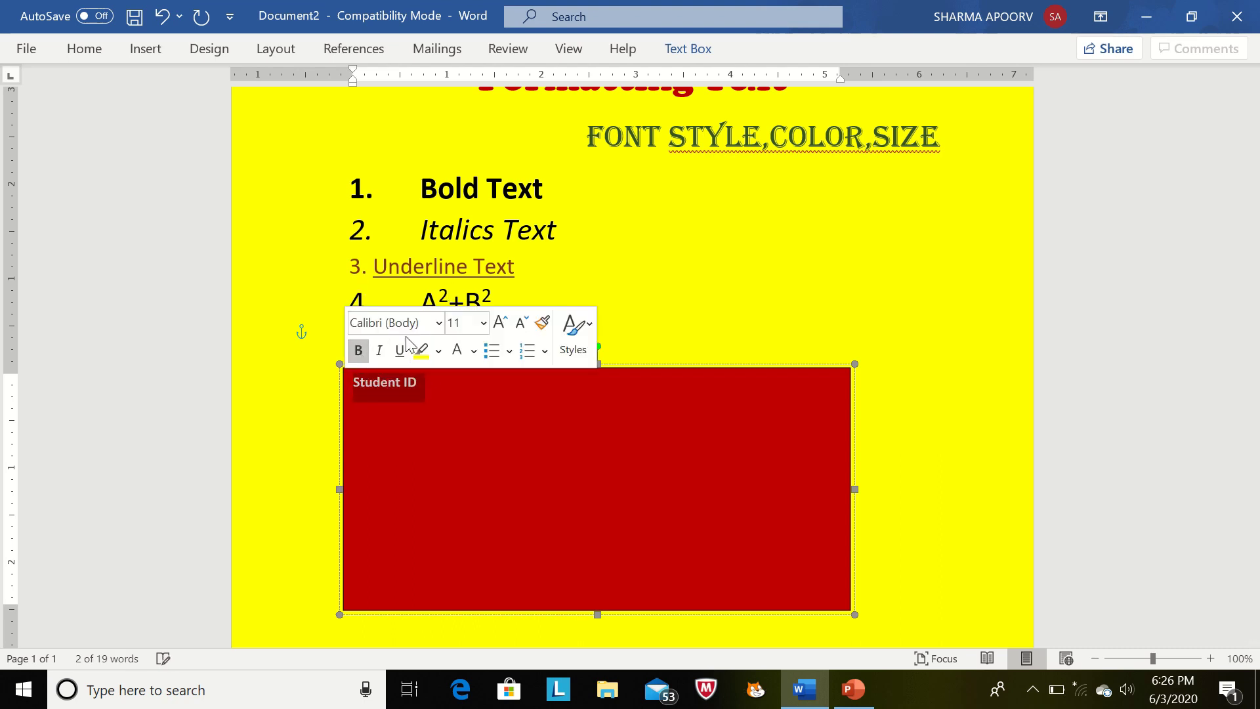
- Set Student ID to 20 pt Cooper Black, centred across the card
left_click(439, 323)
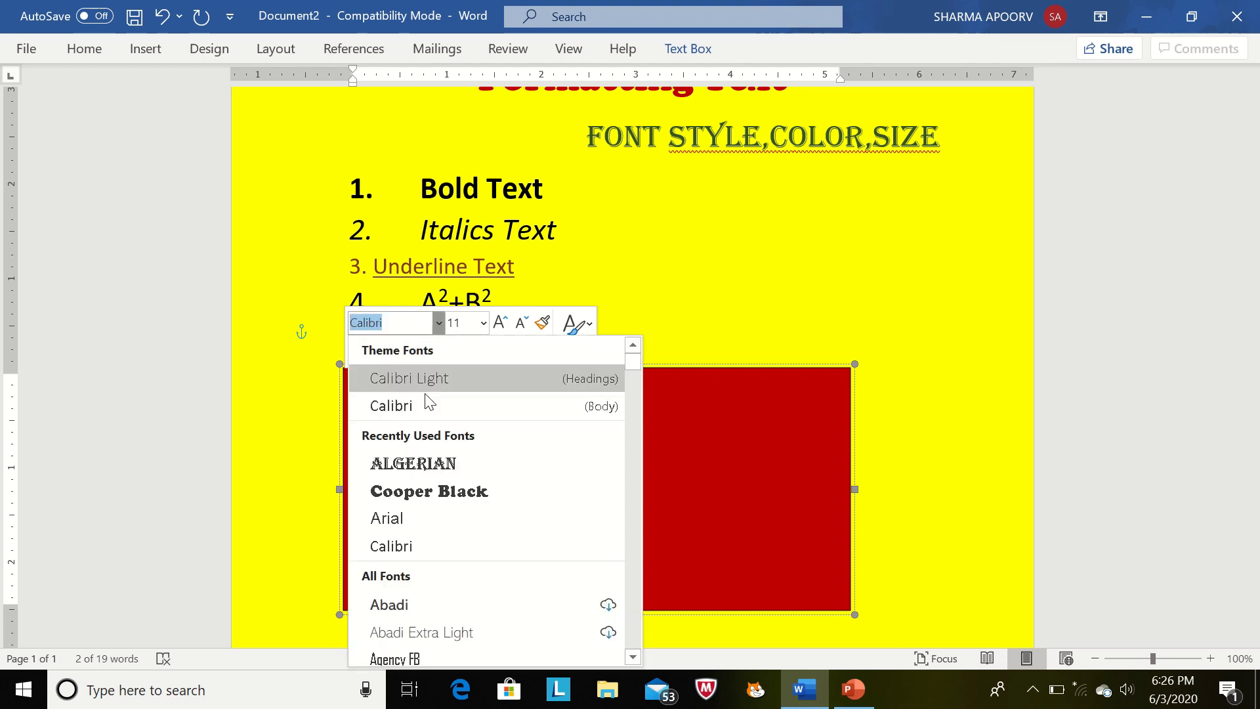
left_click(444, 490)
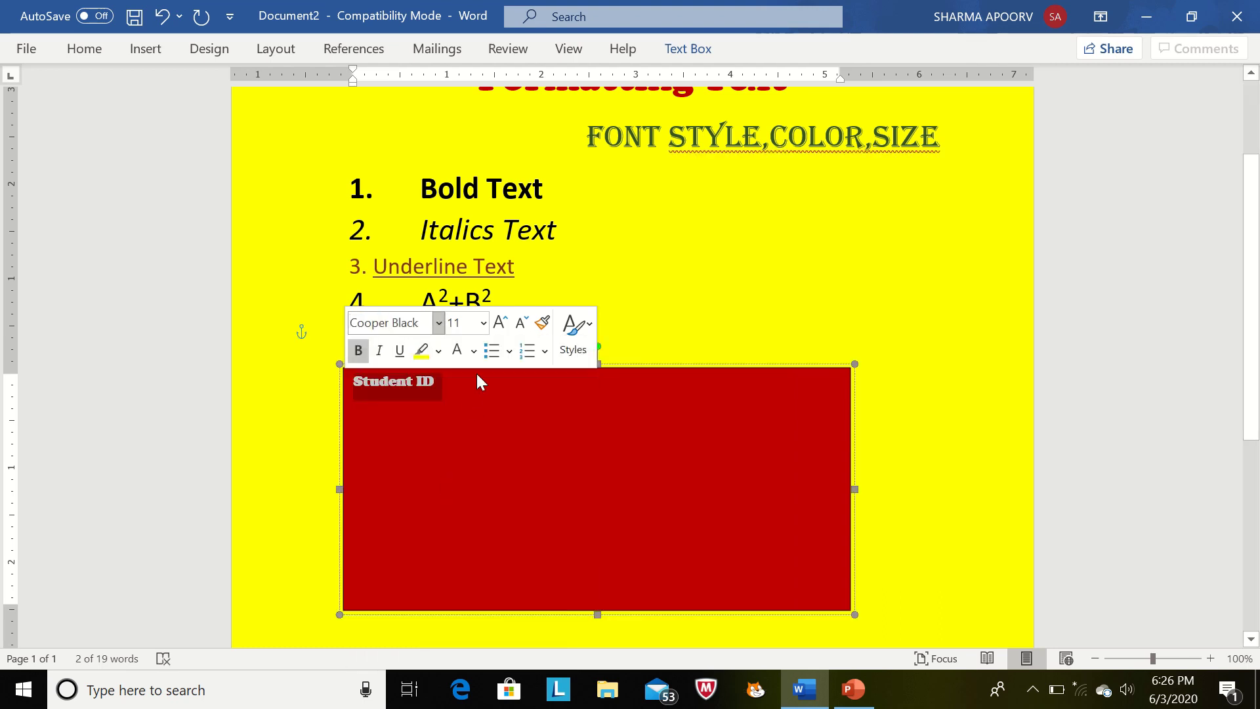
left_click(482, 323)
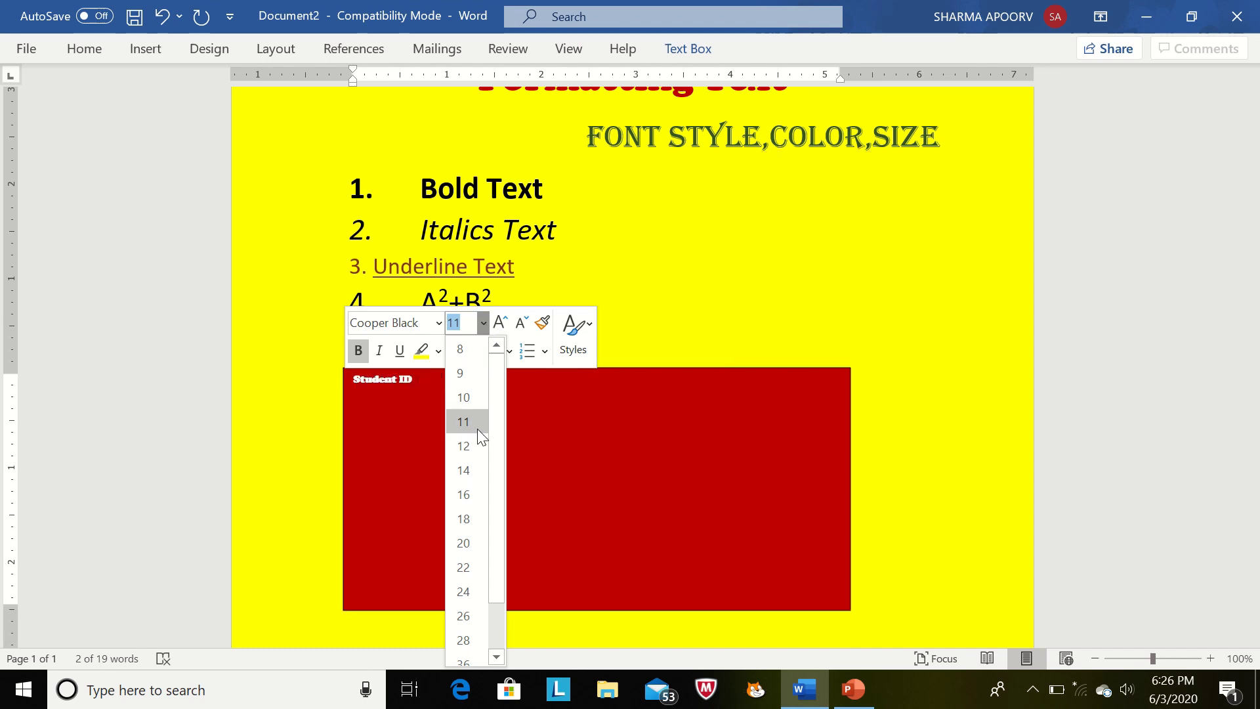
left_click(464, 542)
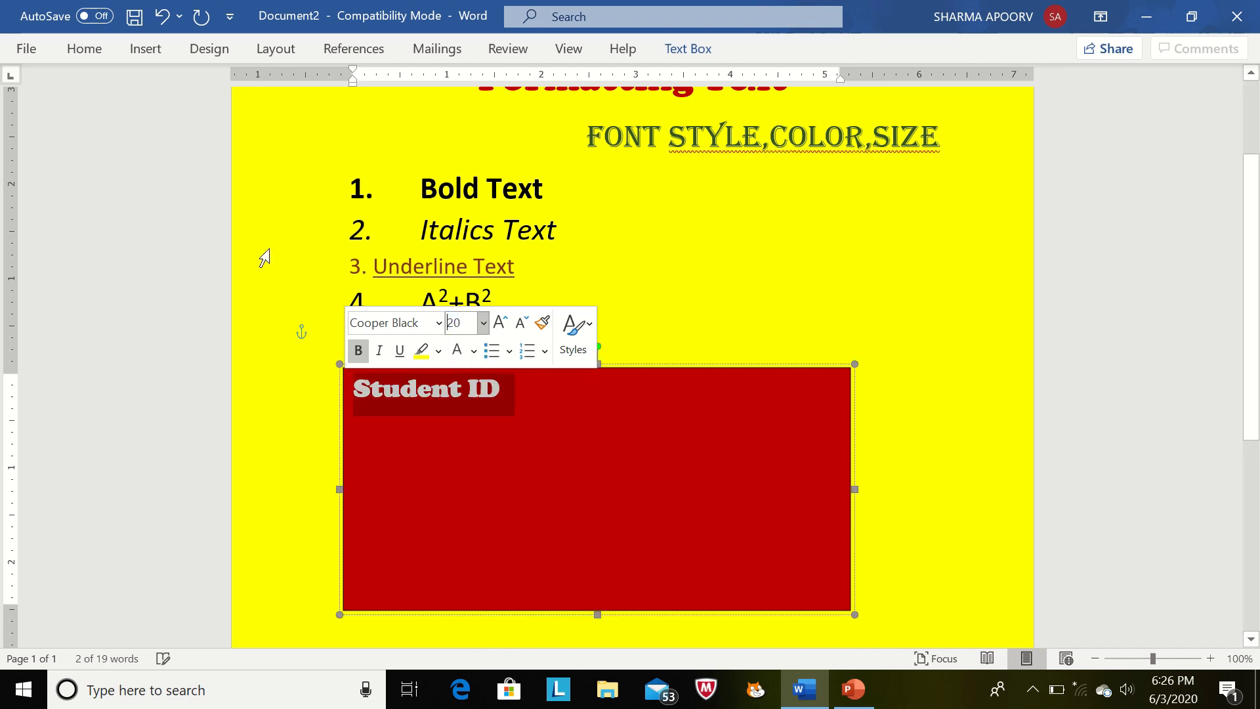
left_click(83, 49)
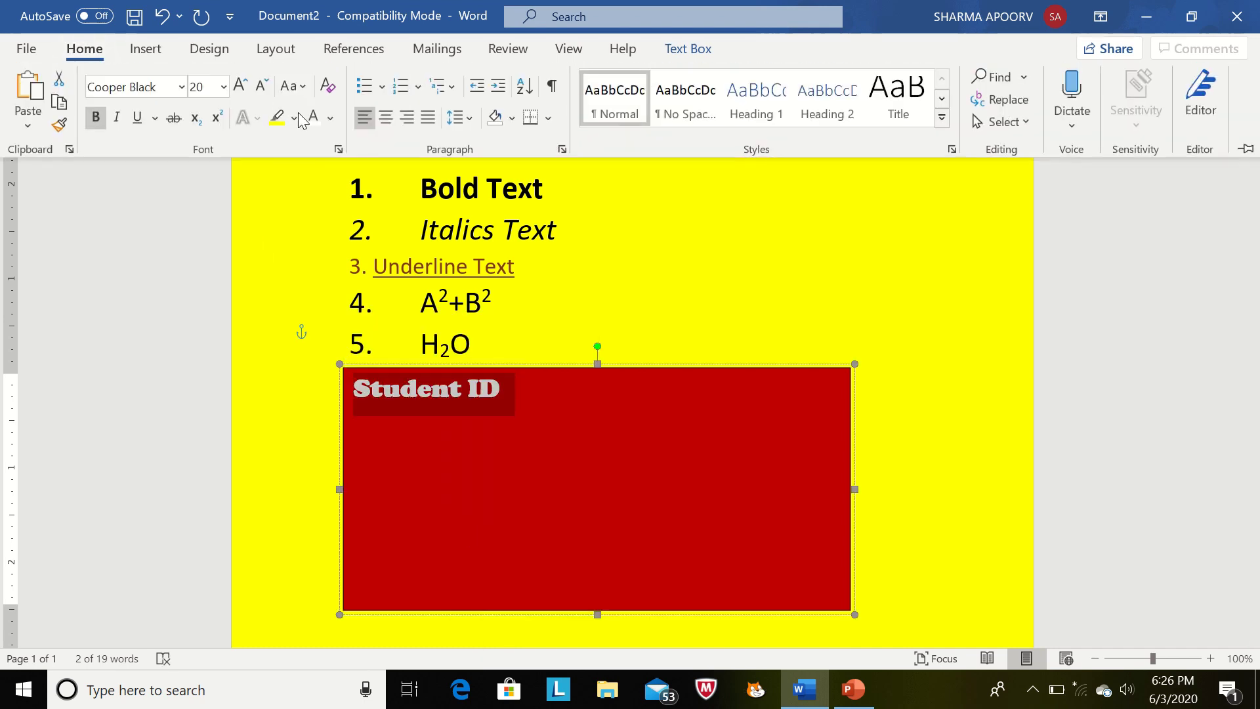
left_click(407, 117)
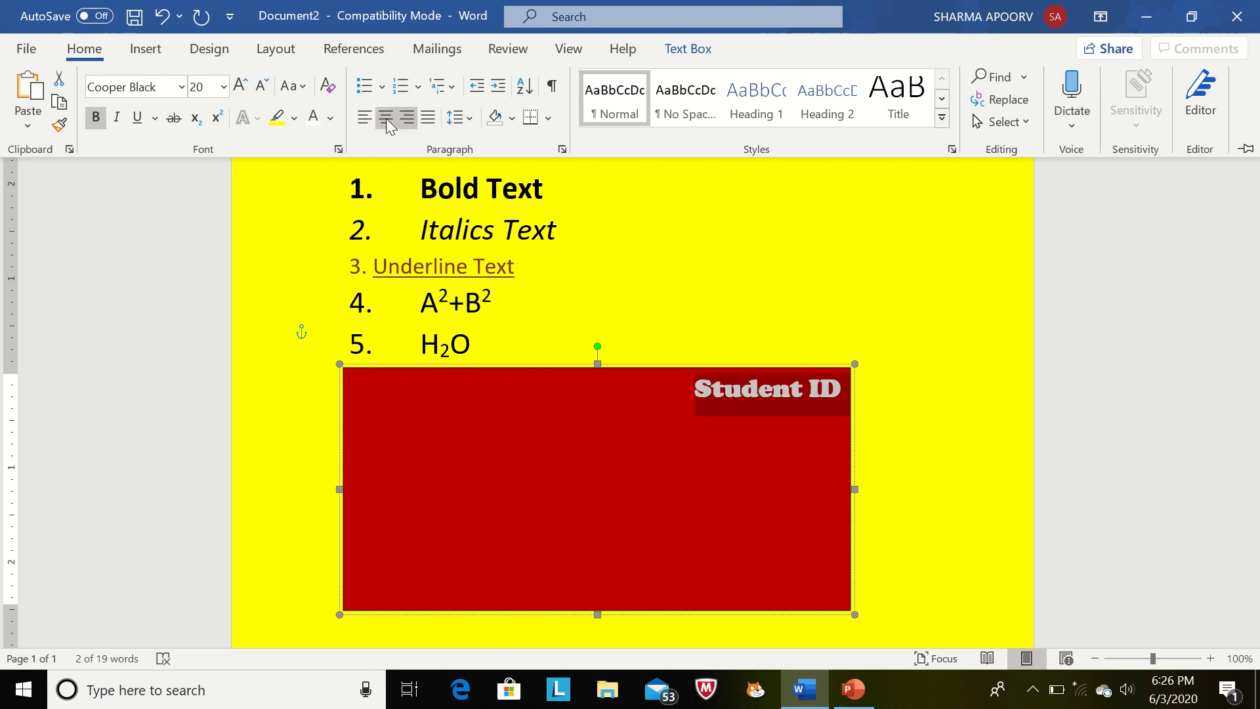
left_click(386, 117)
left_click(668, 389)
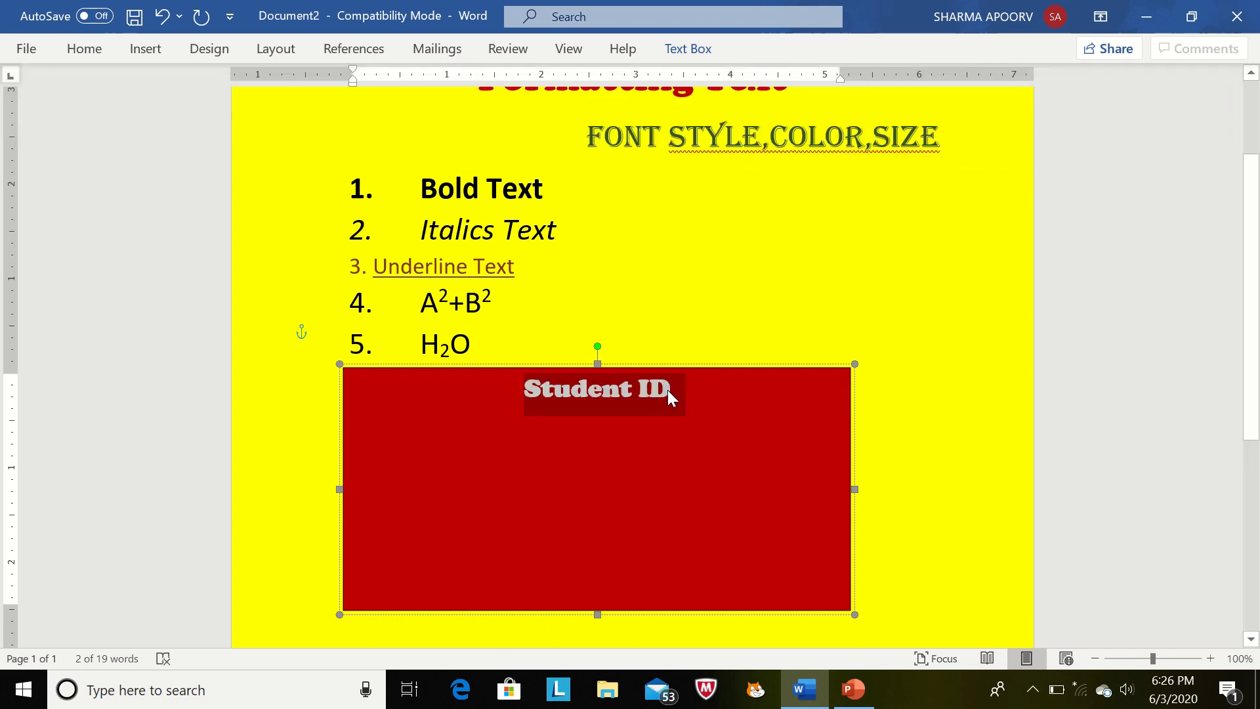
- Start a new line below the heading and align it left
key("Return")
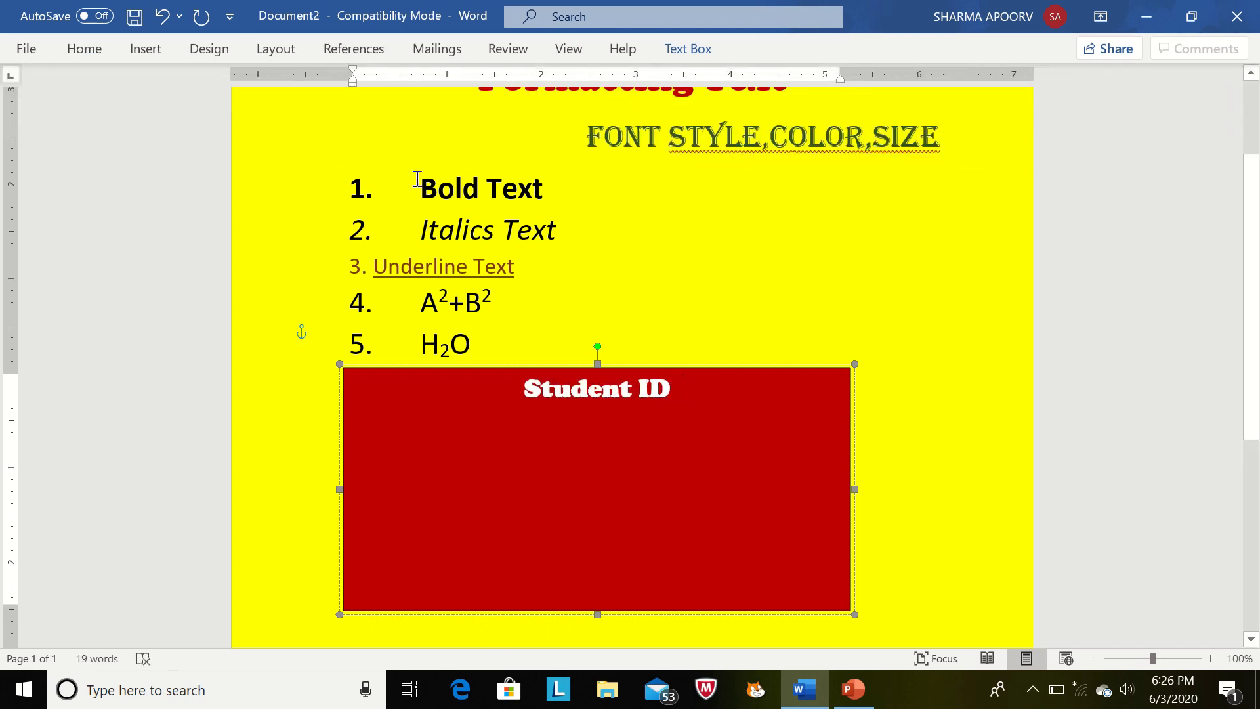
left_click(84, 49)
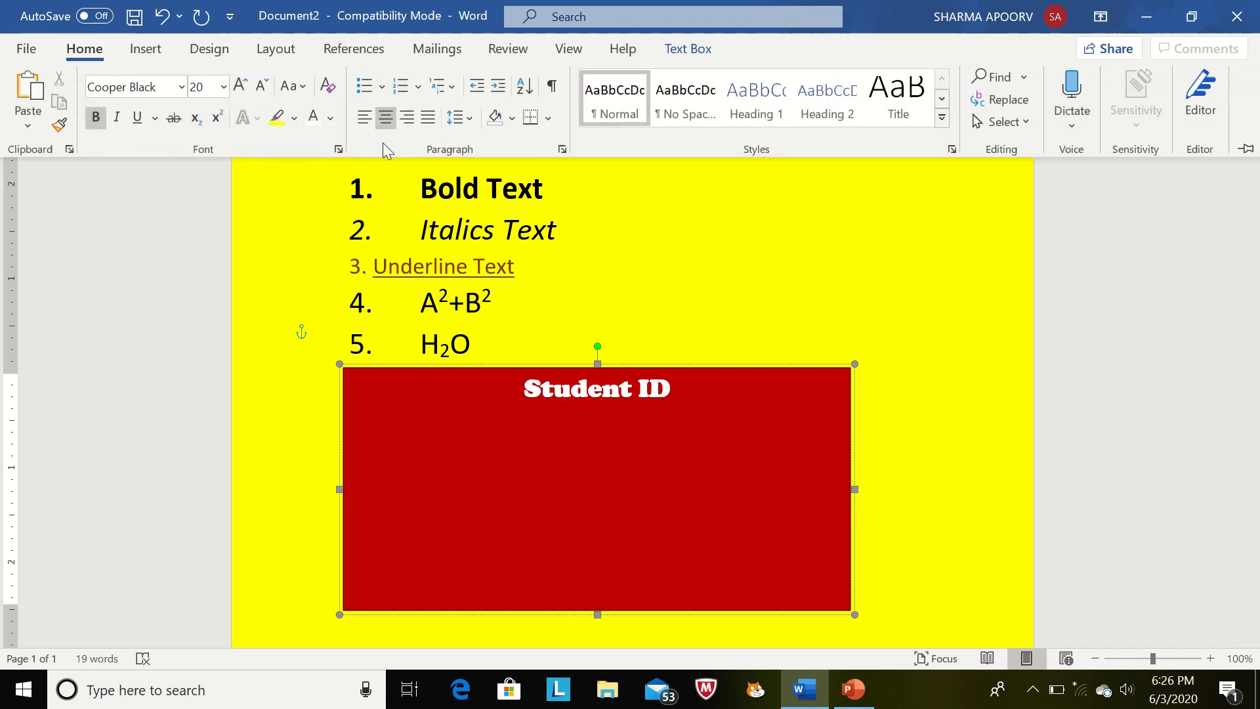
left_click(363, 118)
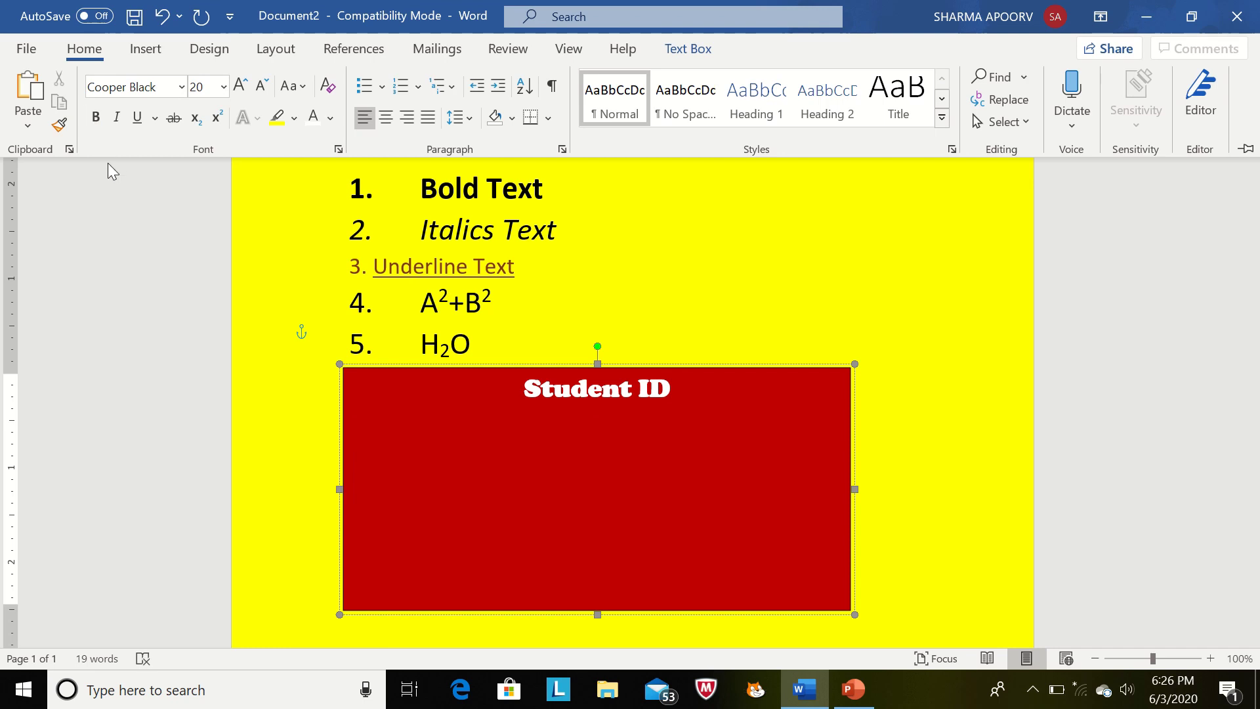
type("S")
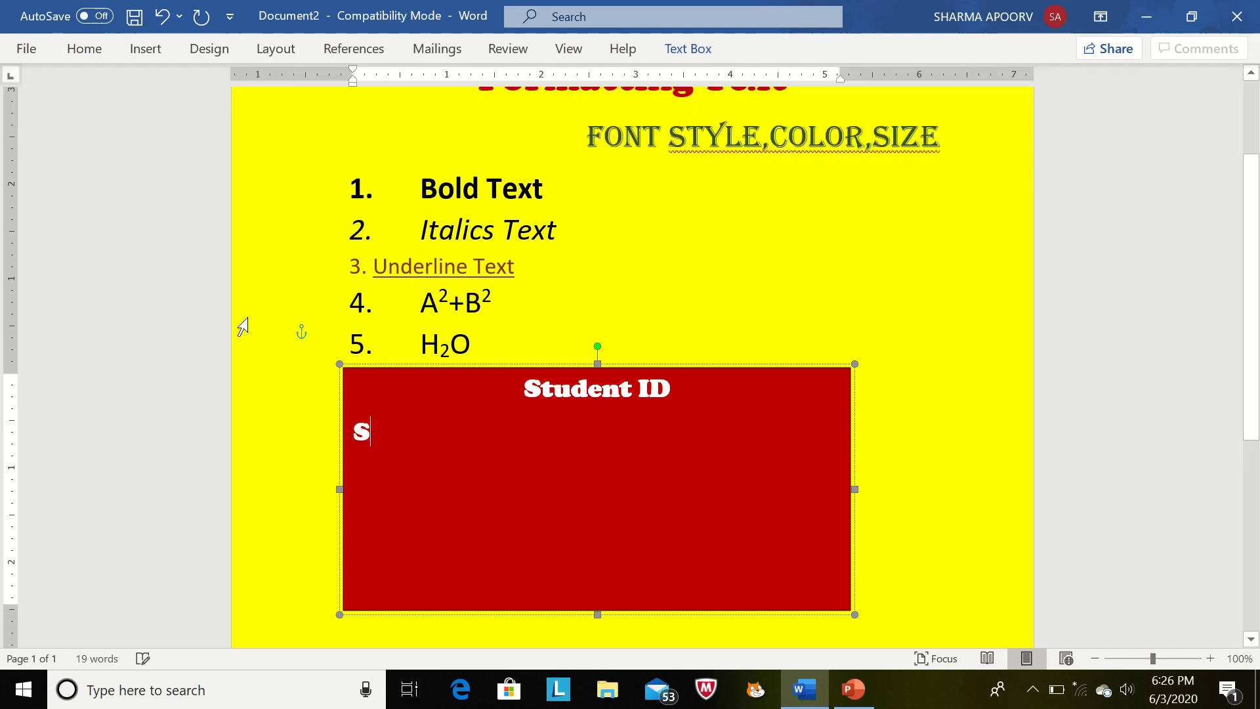
type("tude")
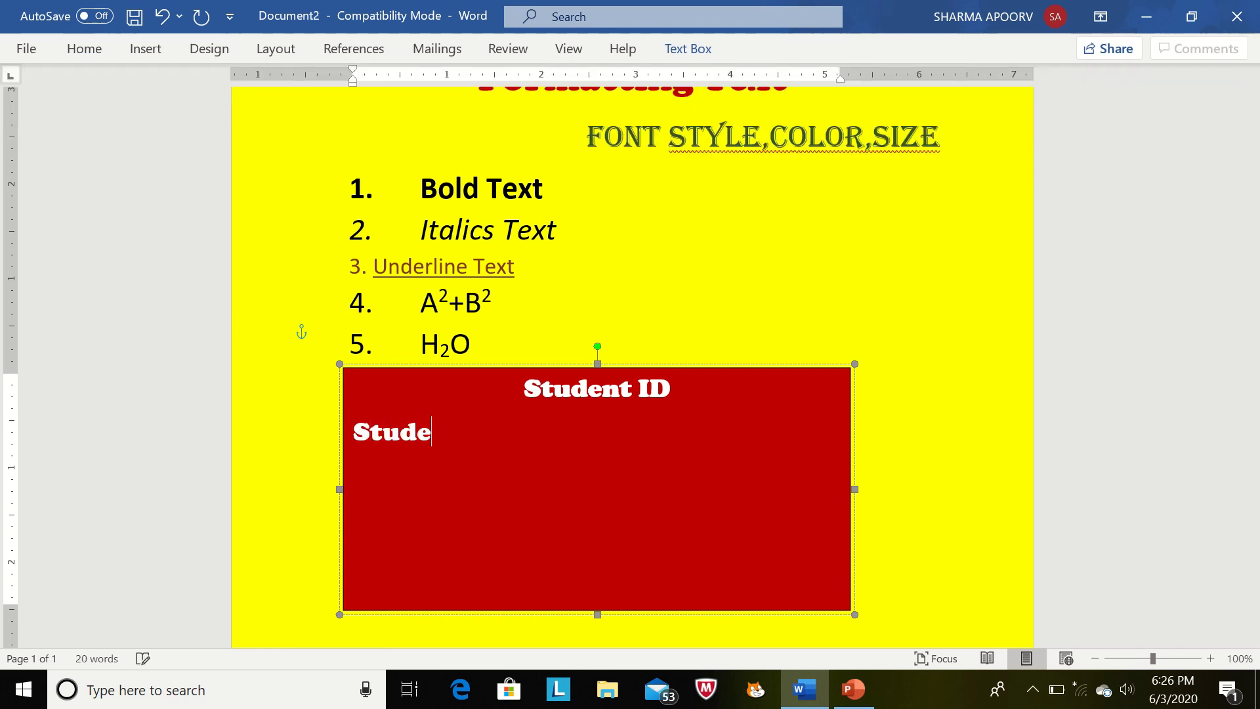
type("nt ")
type("Name-")
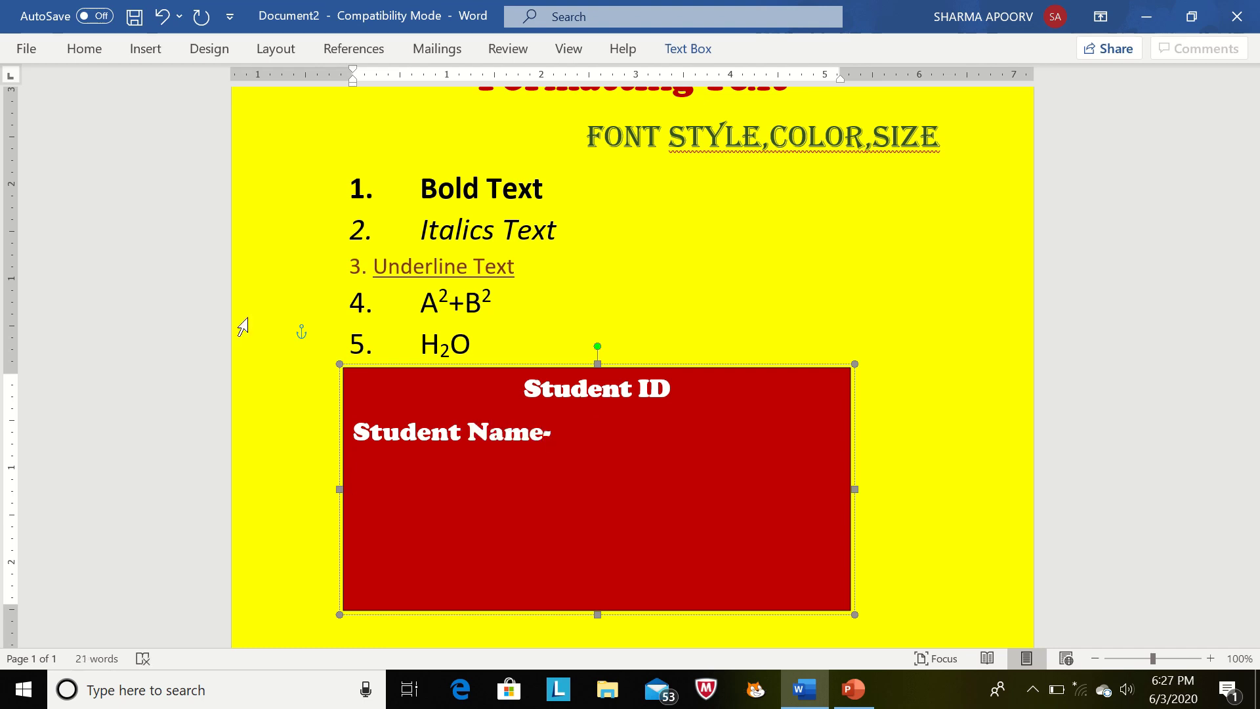
- Add 'Student Name-', 'Address-' and 'Mobile No-' as three lines on the red card
key("Return")
type("Address")
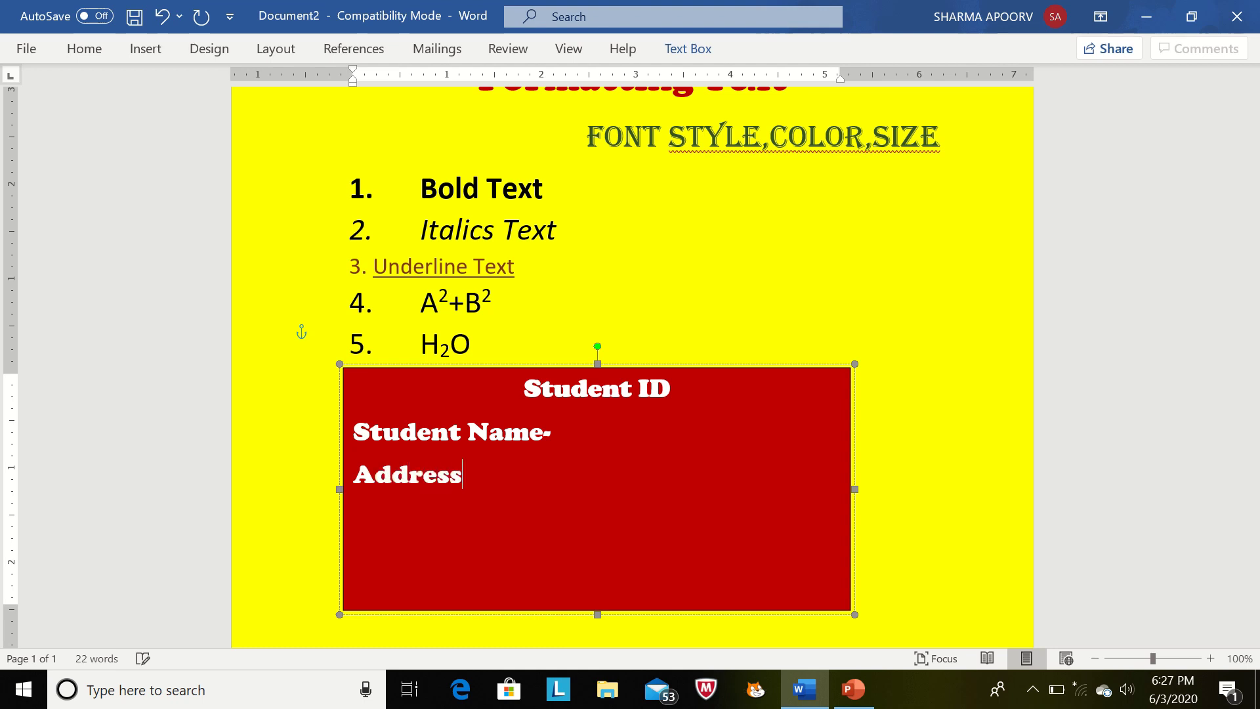
type("-")
key("Return")
type("Mobi")
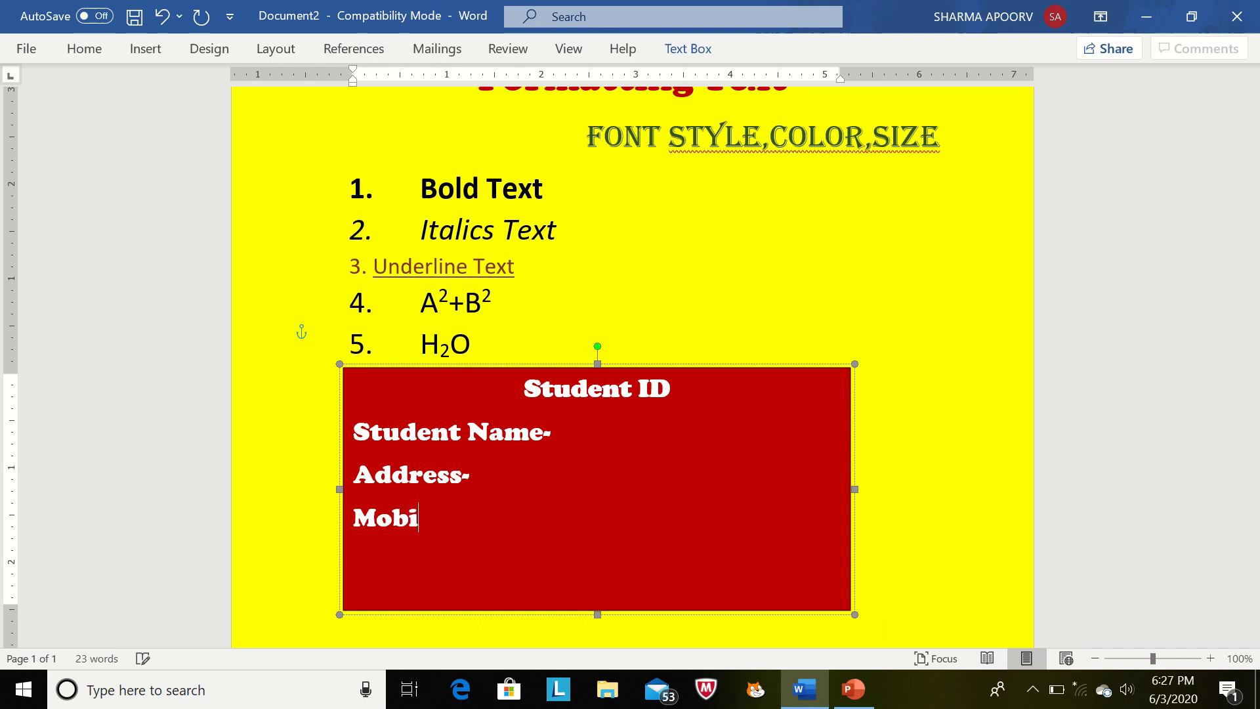
type("le No")
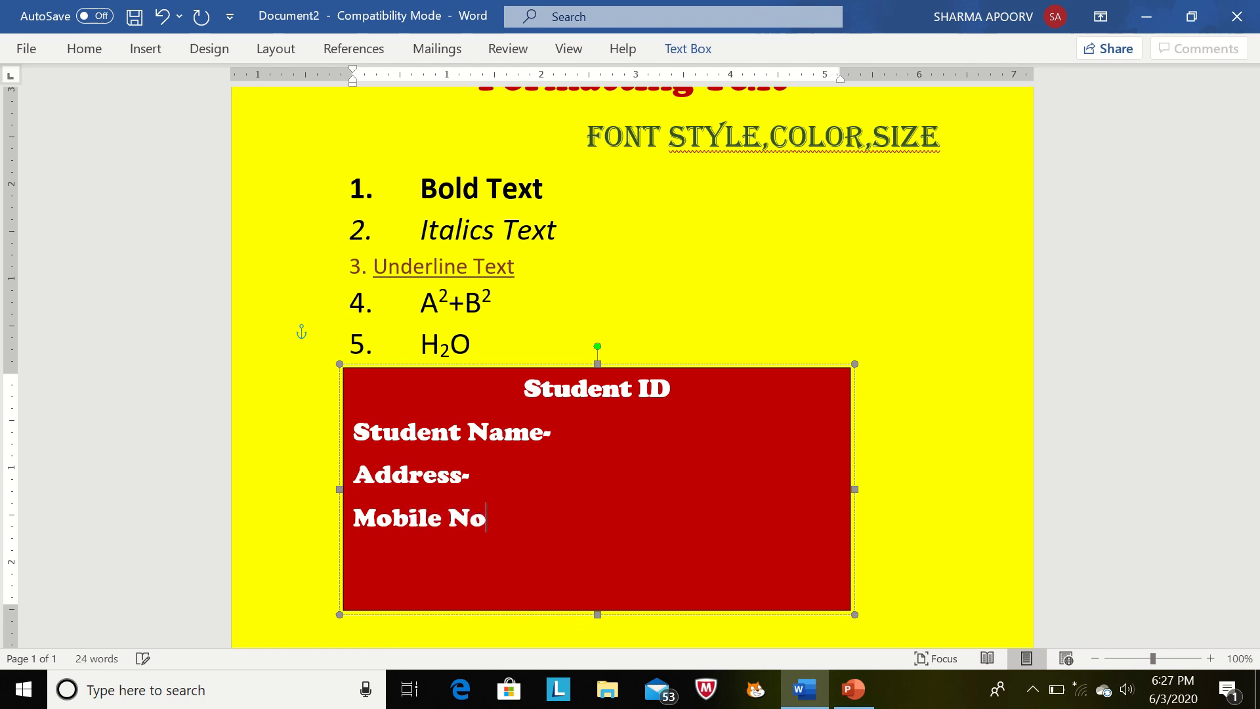
type("-")
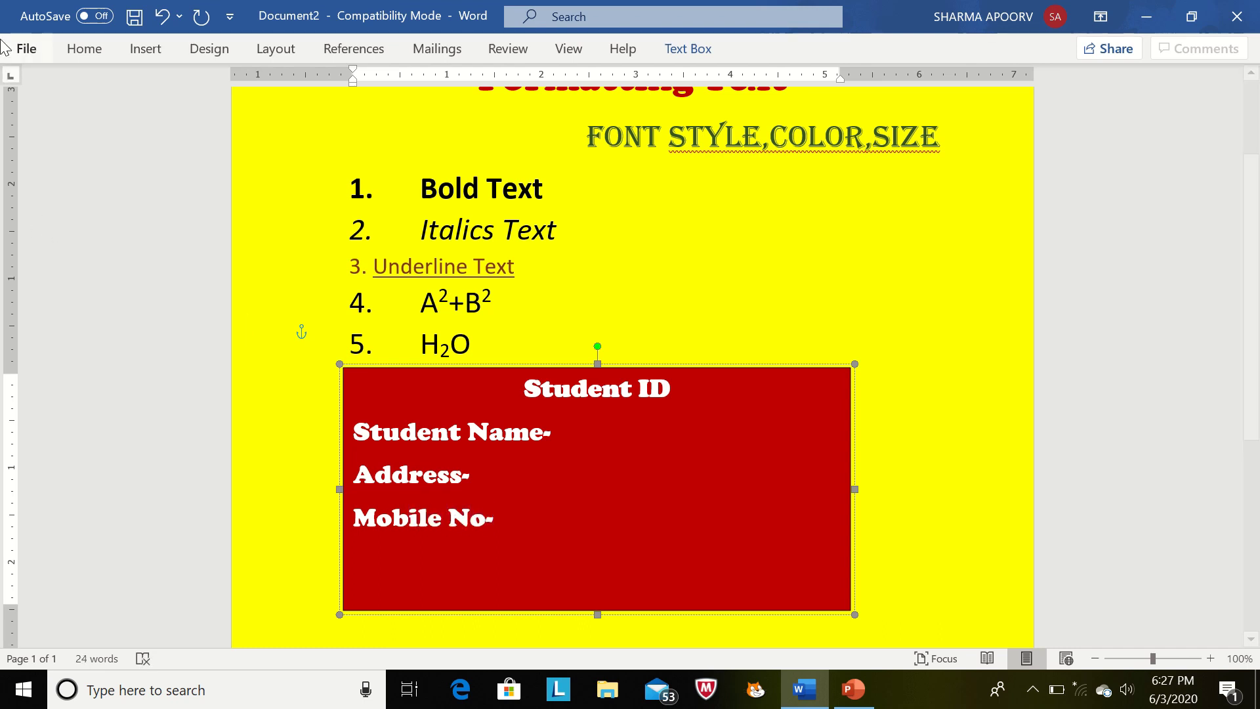
- Draw a rectangle photo box on the right side of the red card
left_click(161, 49)
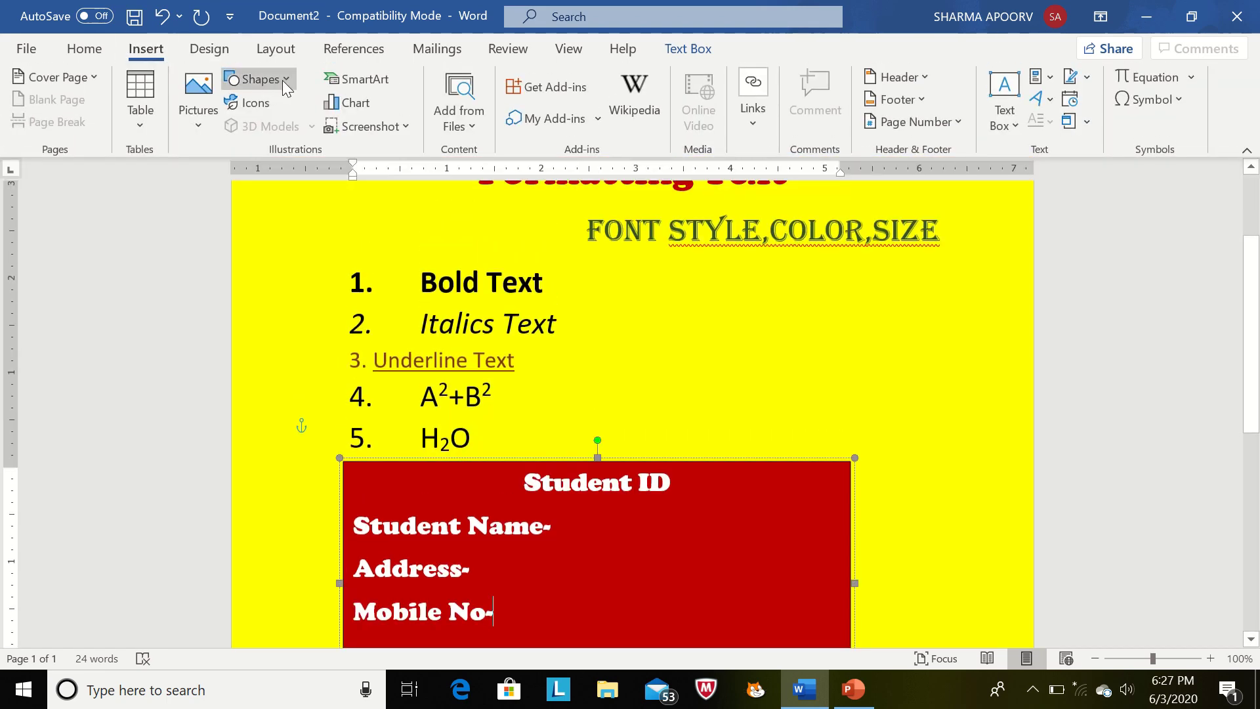
left_click(284, 81)
left_click(298, 134)
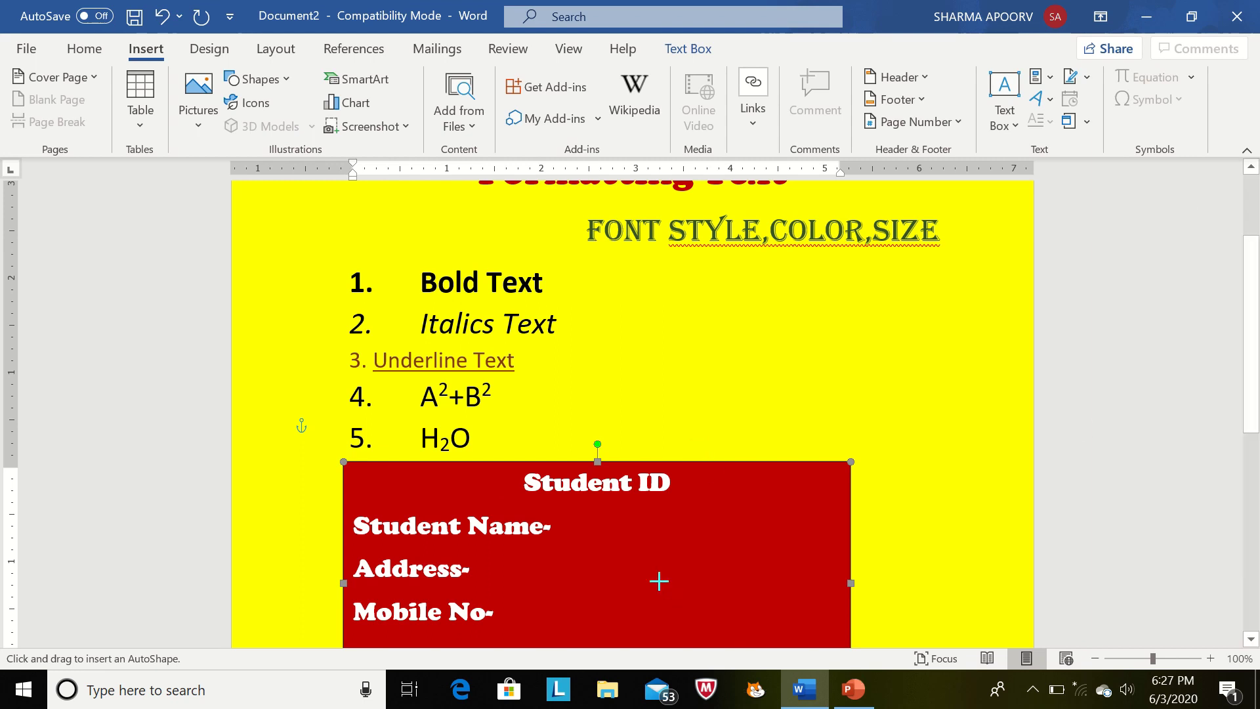
left_click_drag(648, 540, 790, 630)
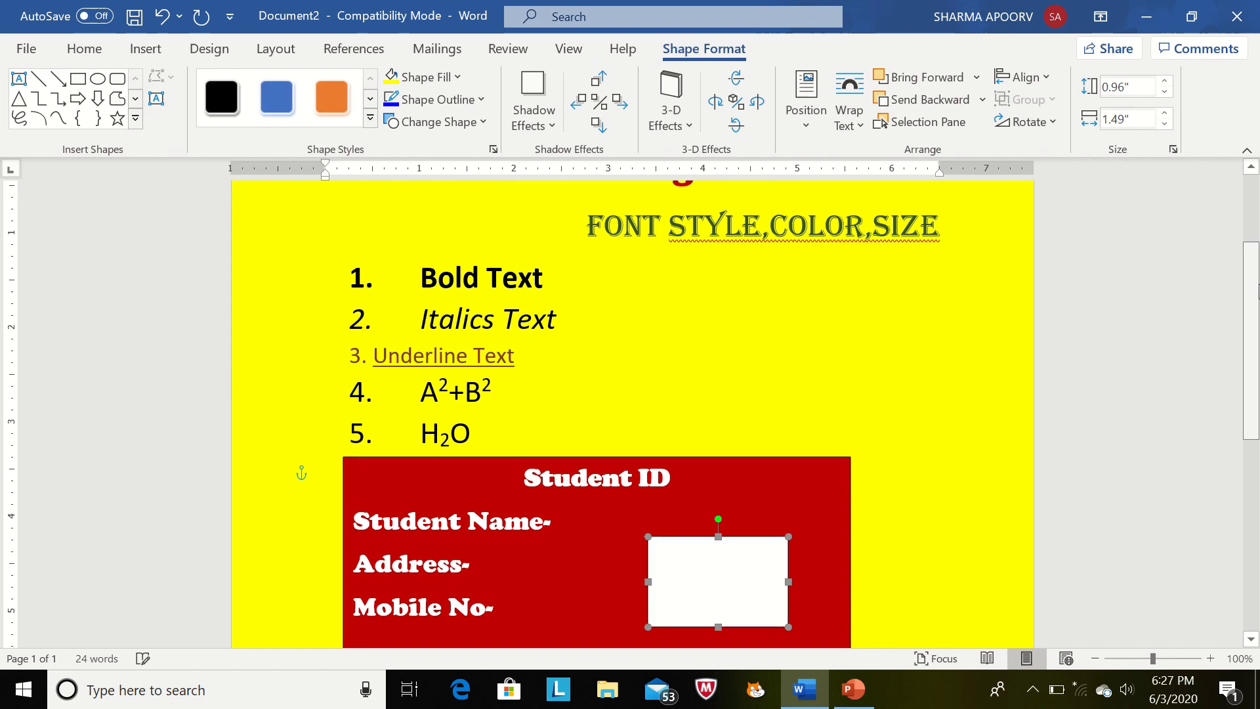
left_click_drag(1252, 287, 1252, 334)
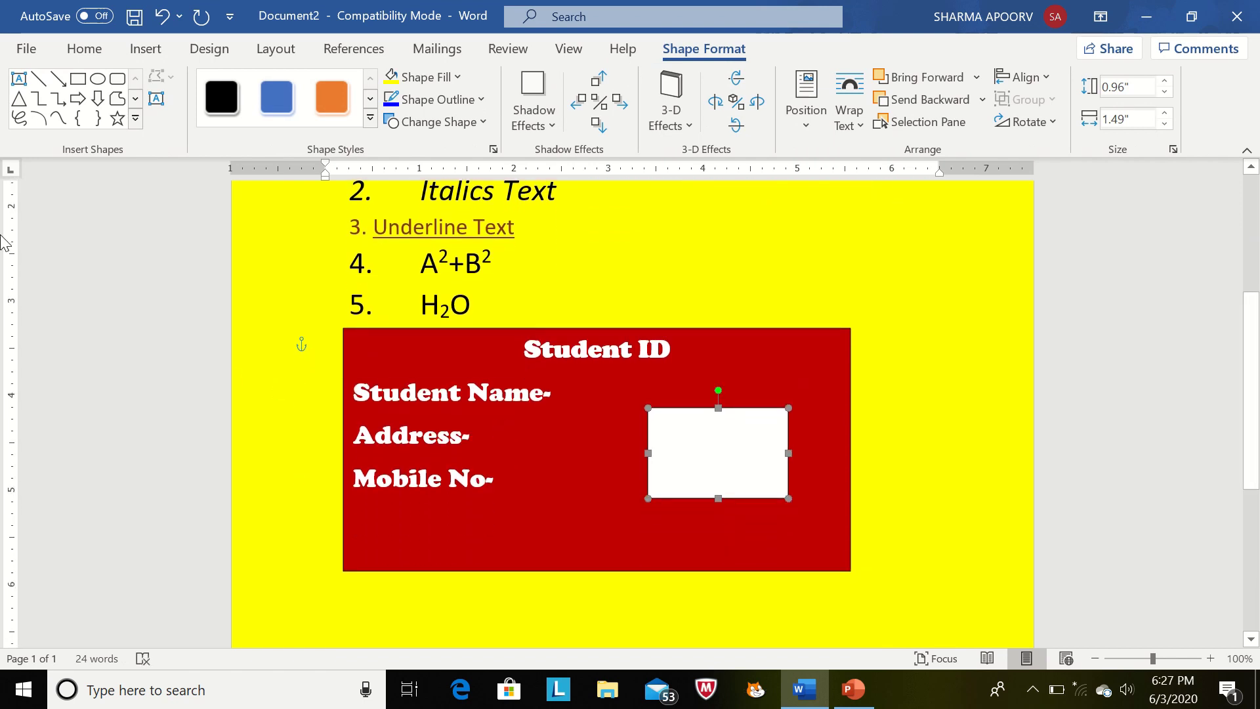
- Save the document to the Desktop as 'student id'
left_click(27, 49)
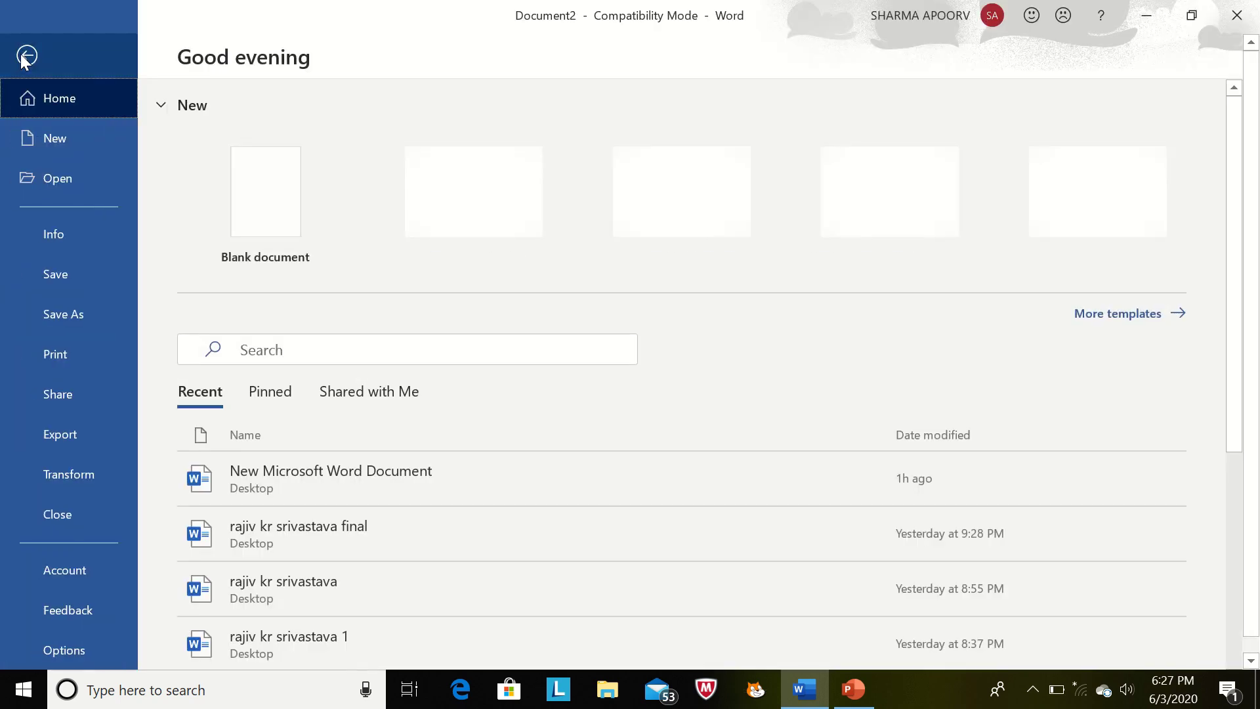
left_click(58, 273)
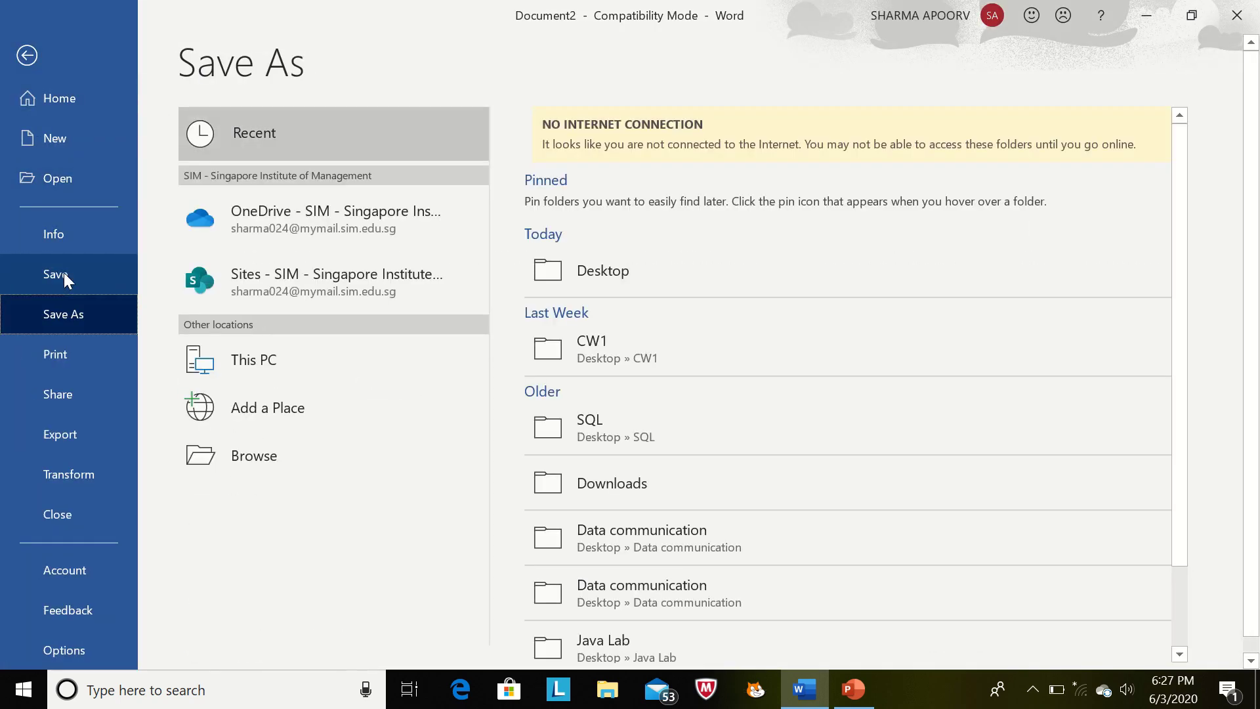
left_click(623, 275)
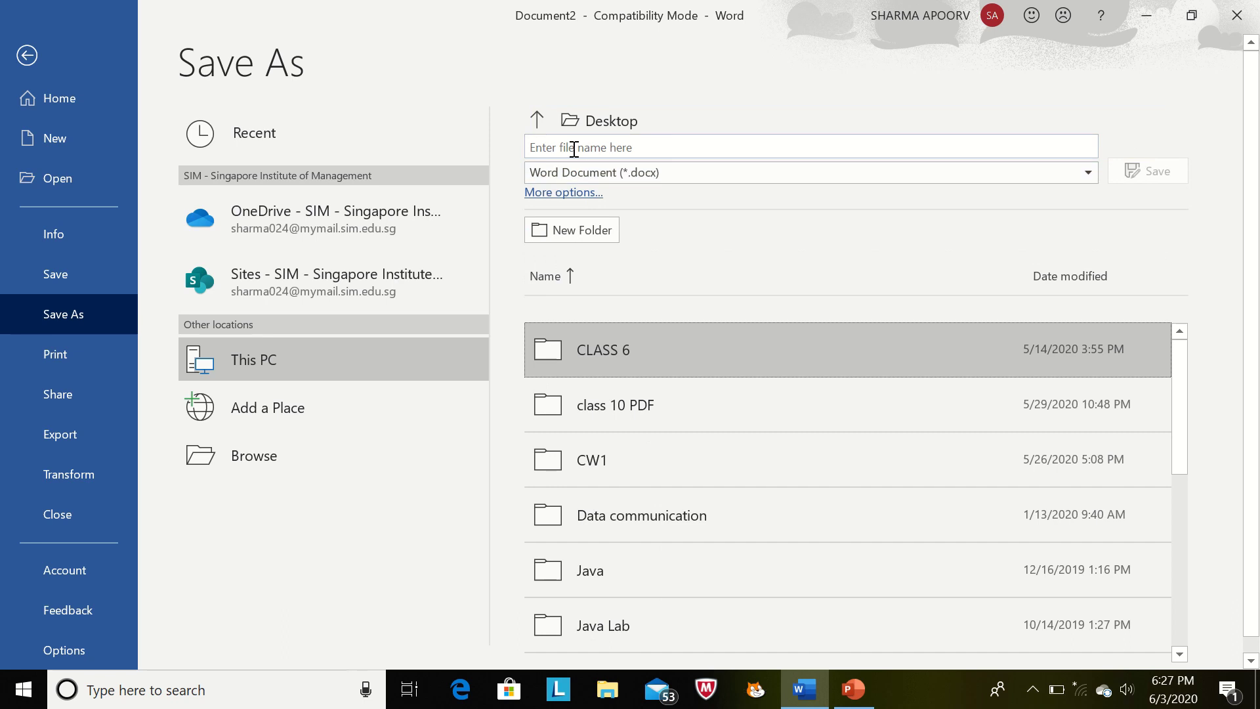
left_click(575, 149)
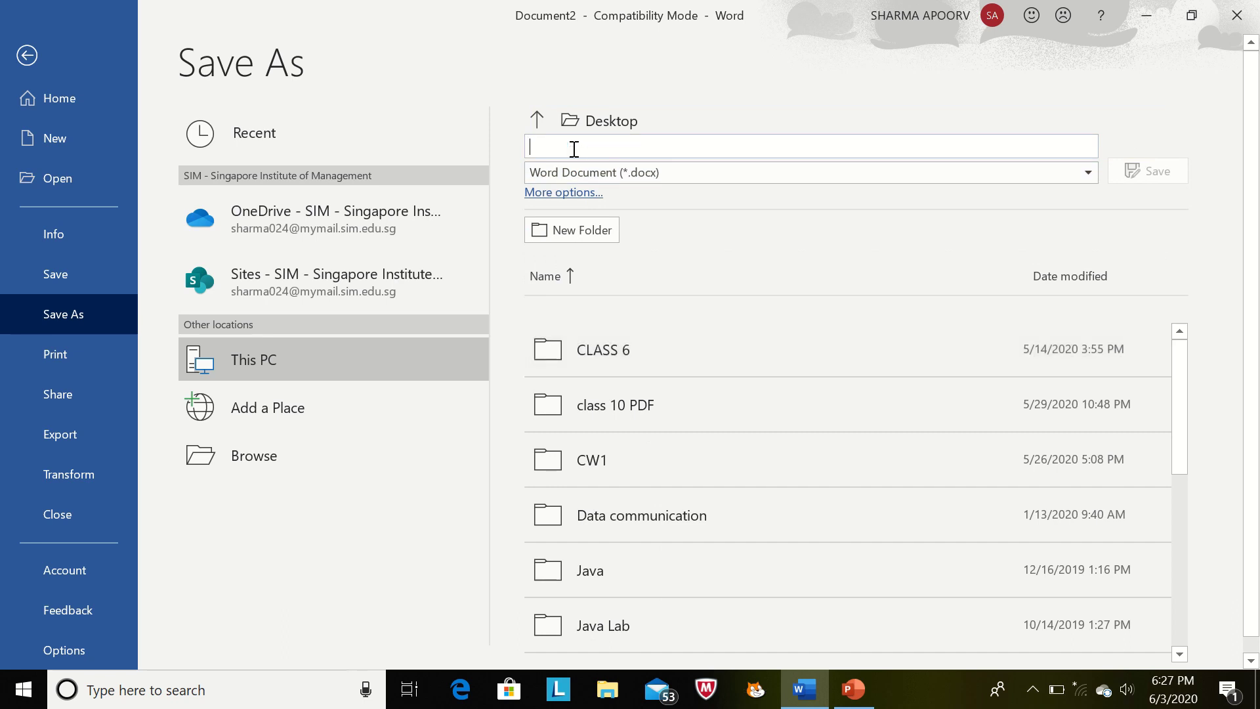
type("student id")
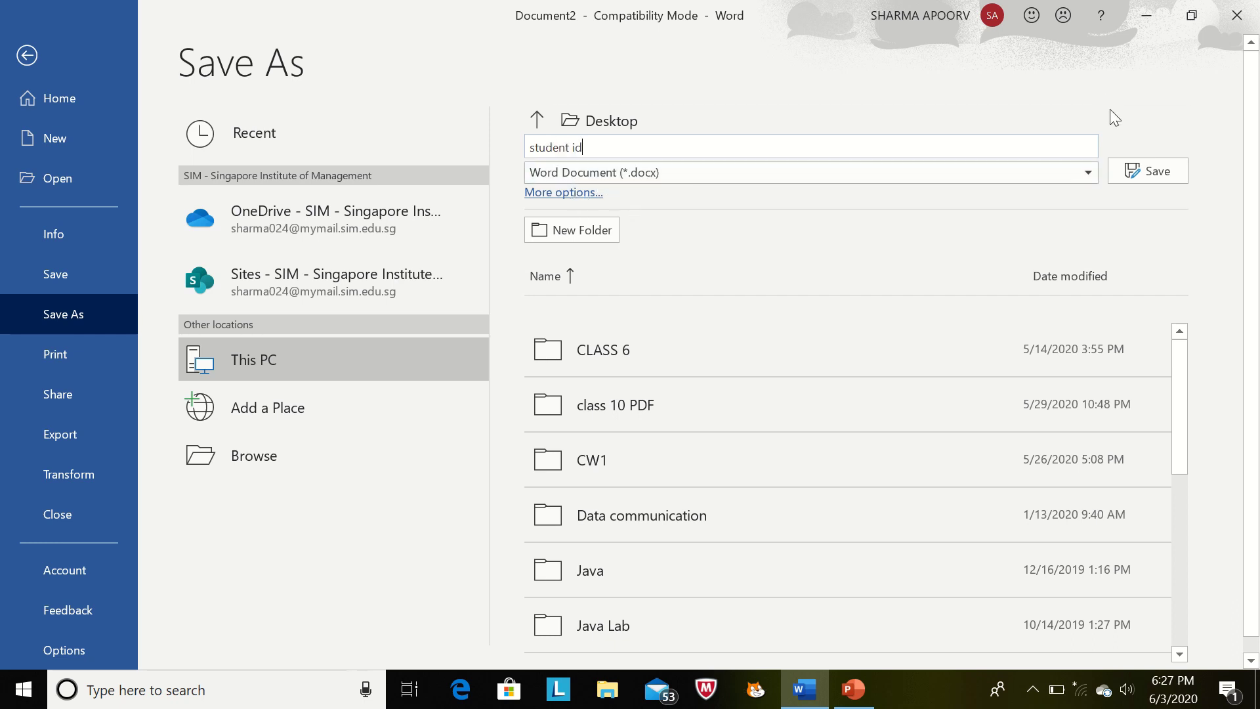
left_click(1165, 172)
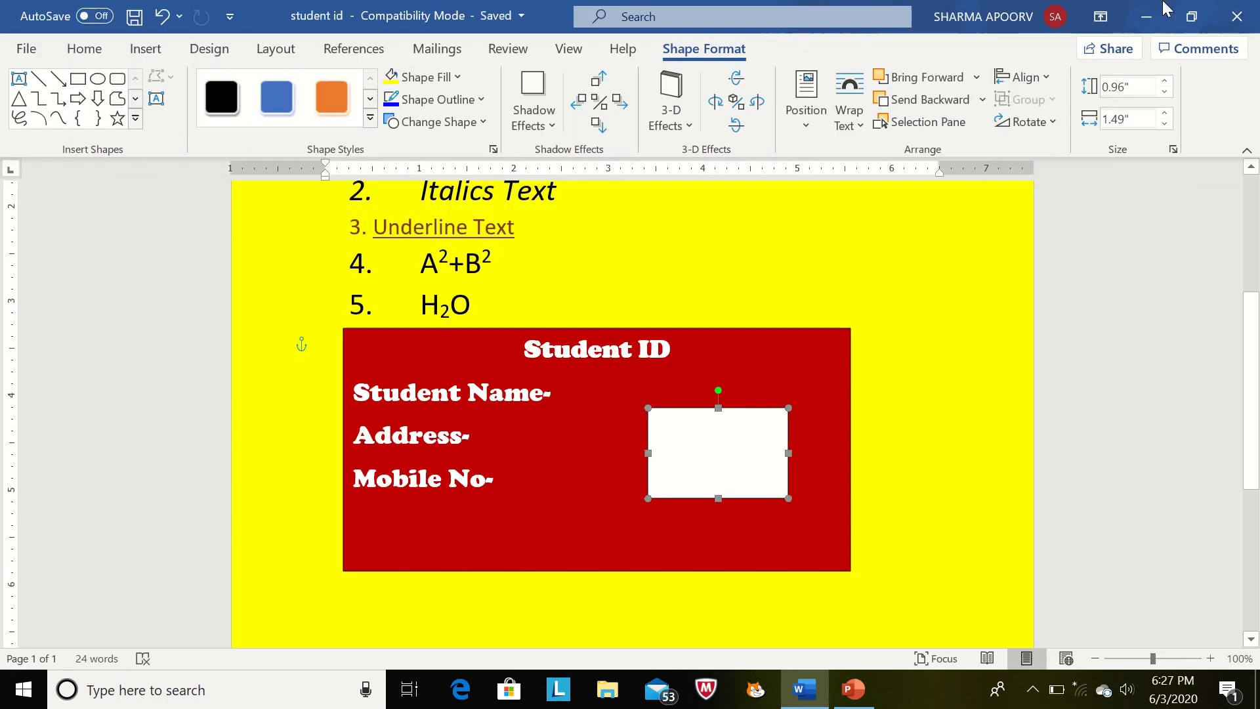
- Close the 'student id' document, exit Word, and select the saved file on the Desktop
left_click(1146, 16)
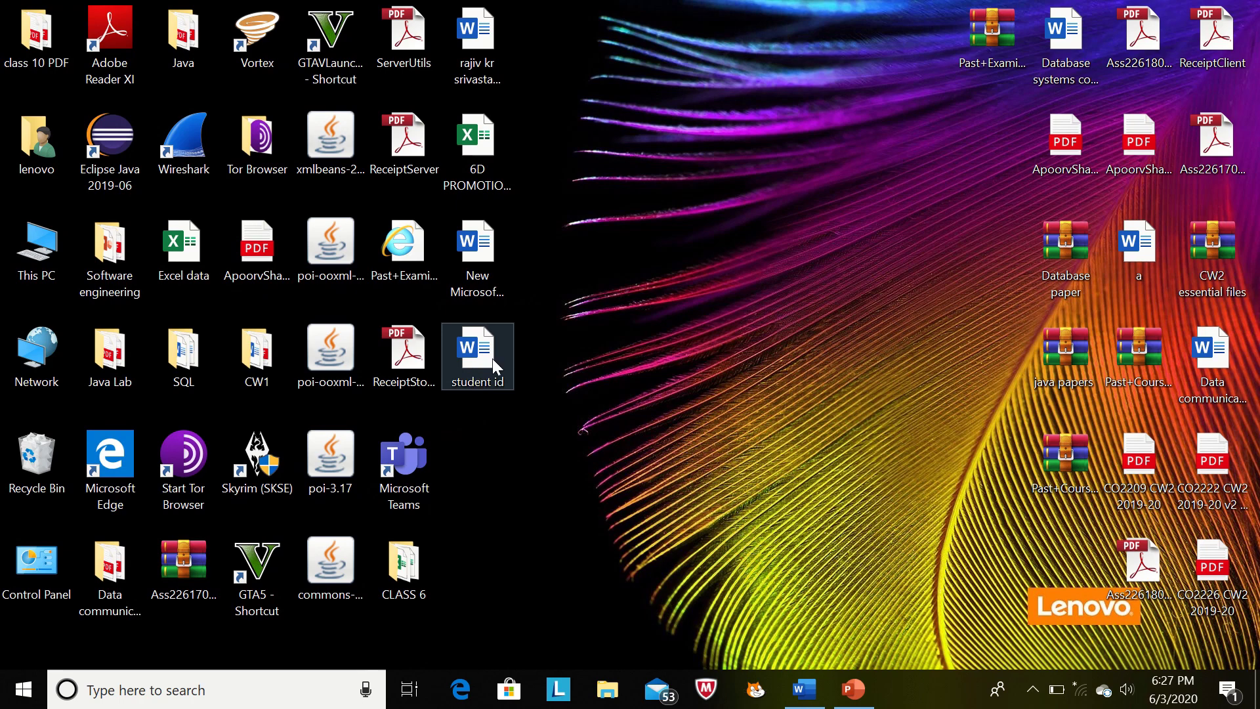
left_click(805, 692)
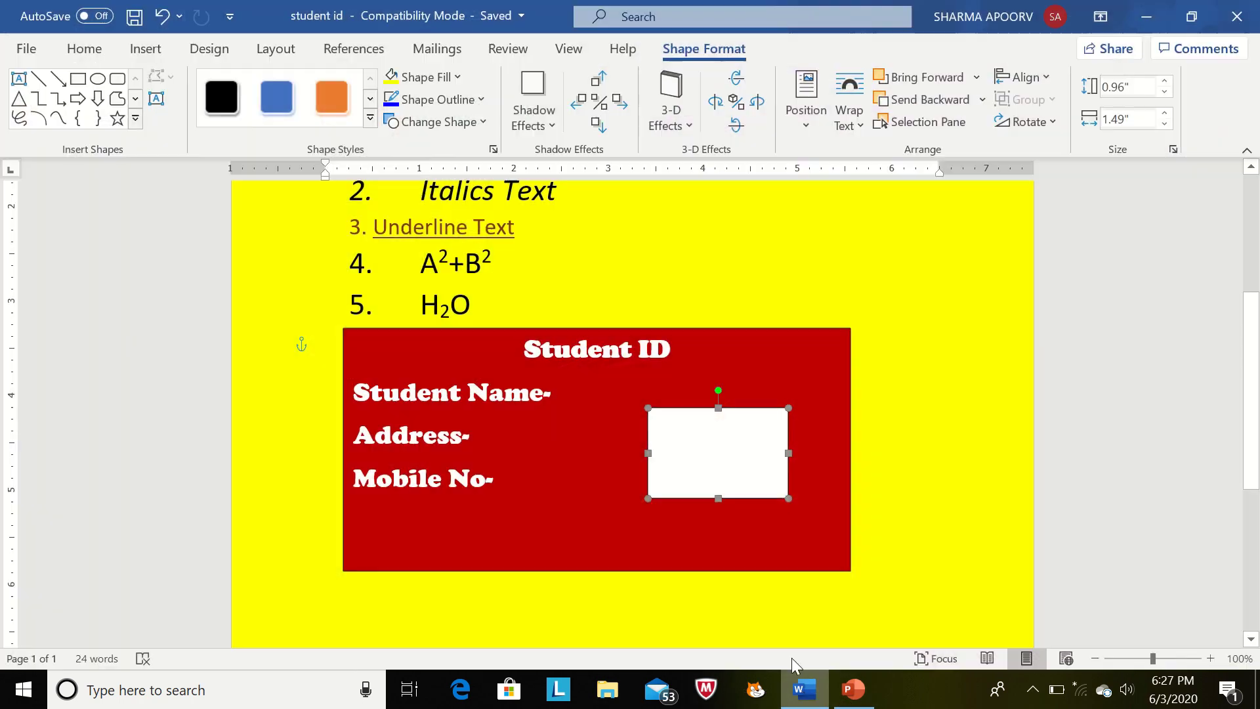
left_click(1238, 17)
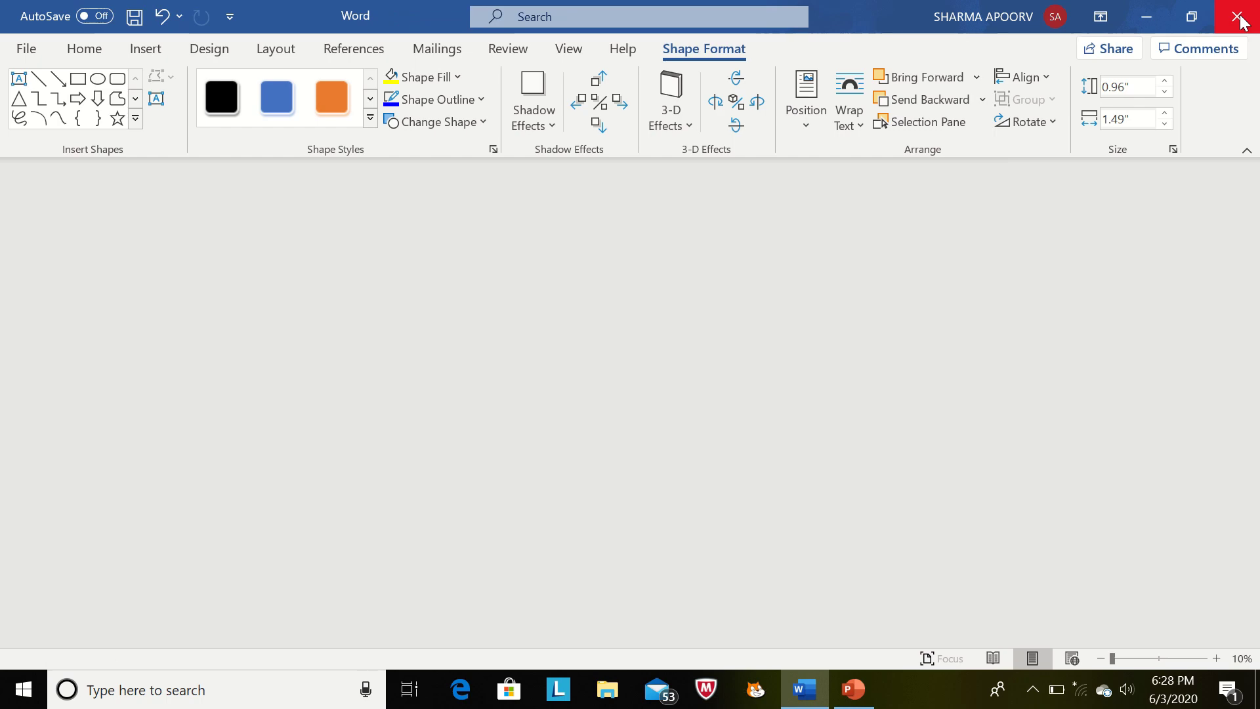
left_click(1239, 19)
left_click(467, 365)
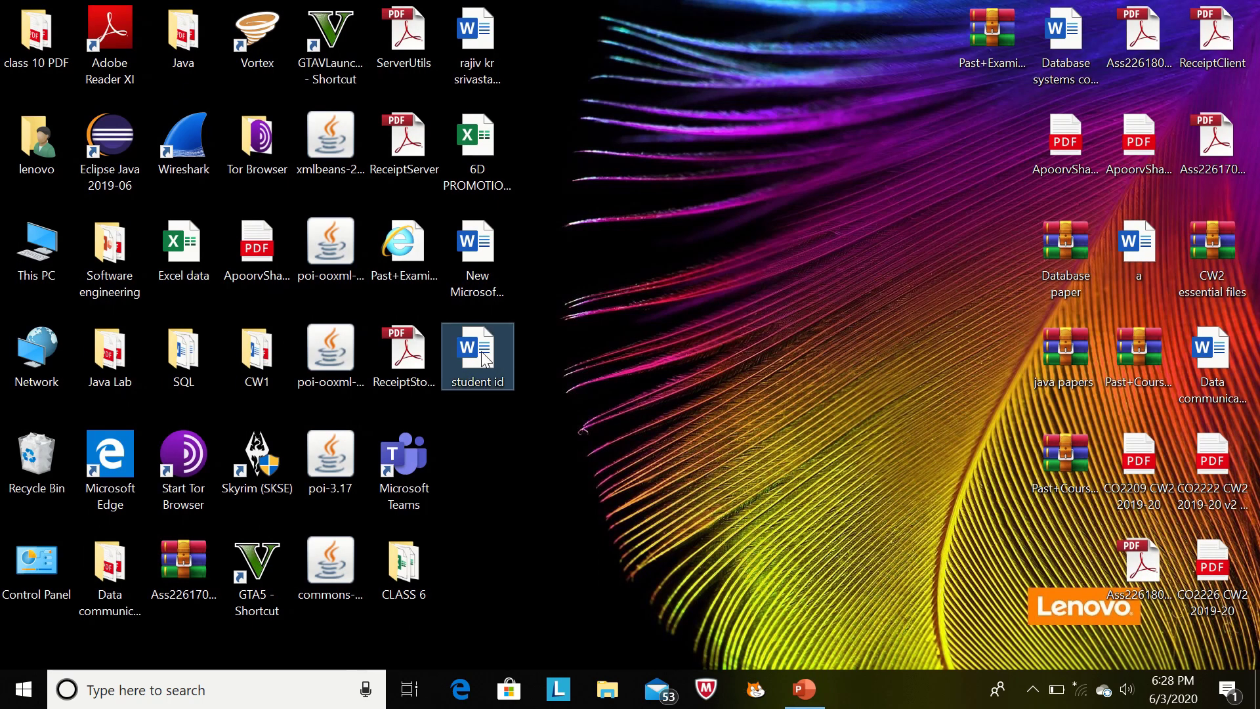